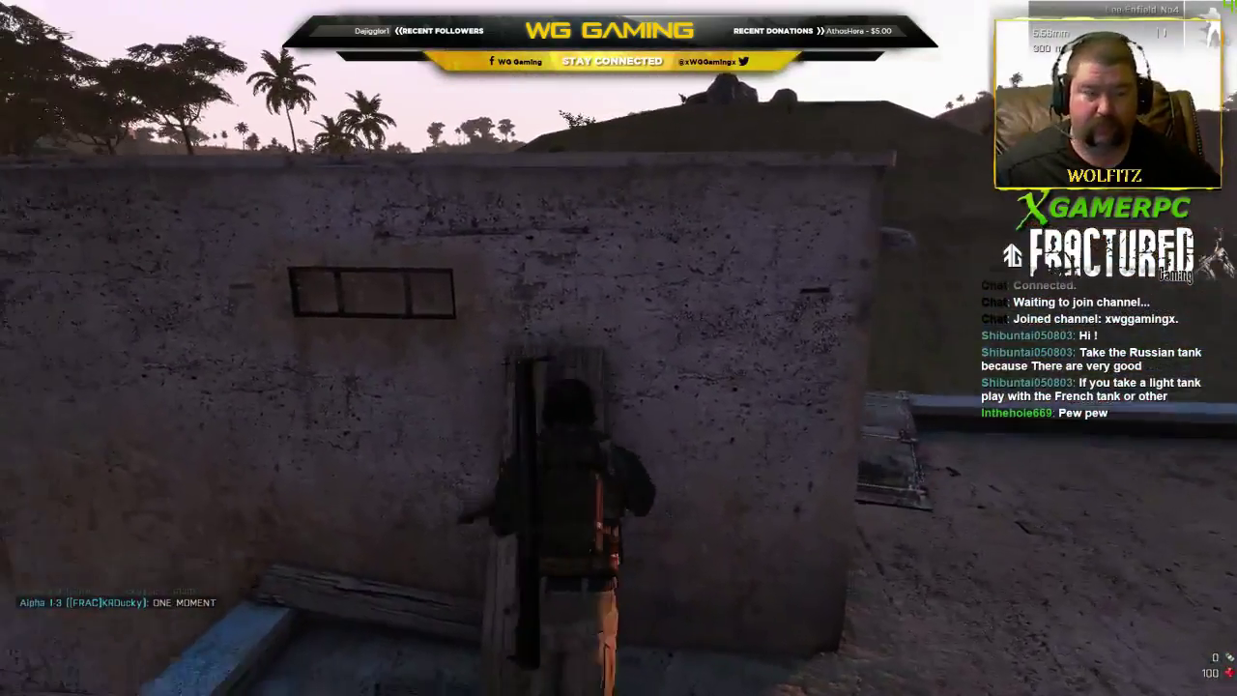
key(w)
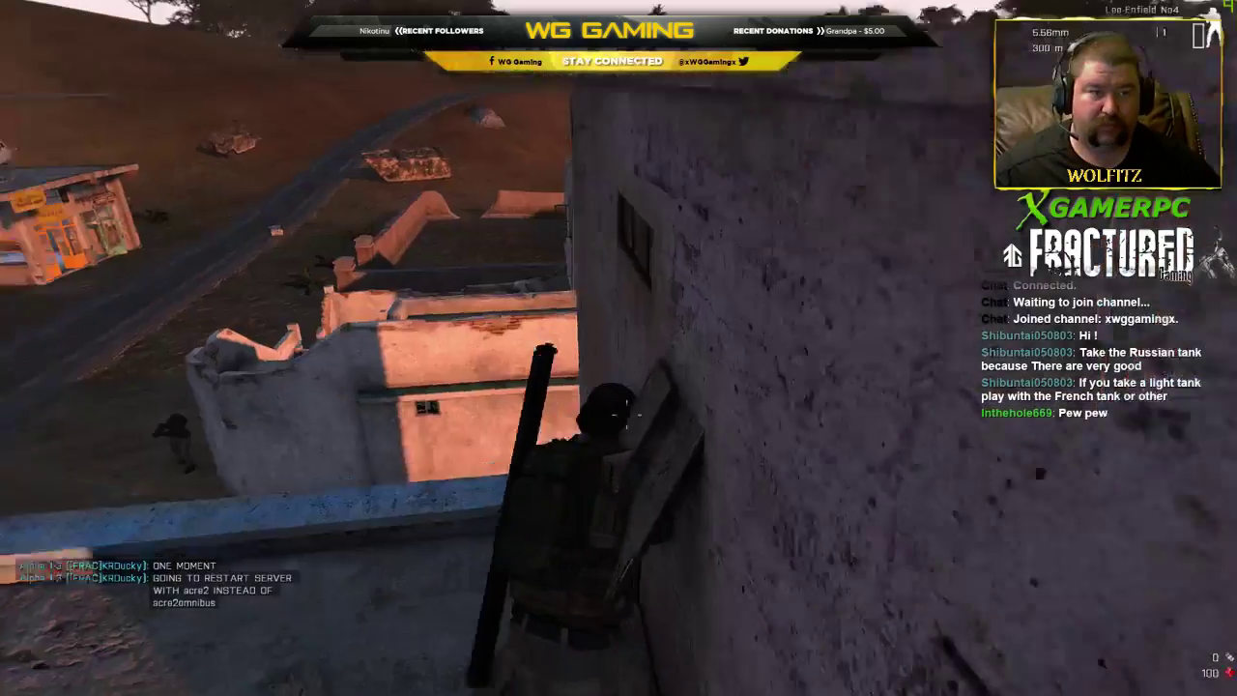
key(w)
key(w)
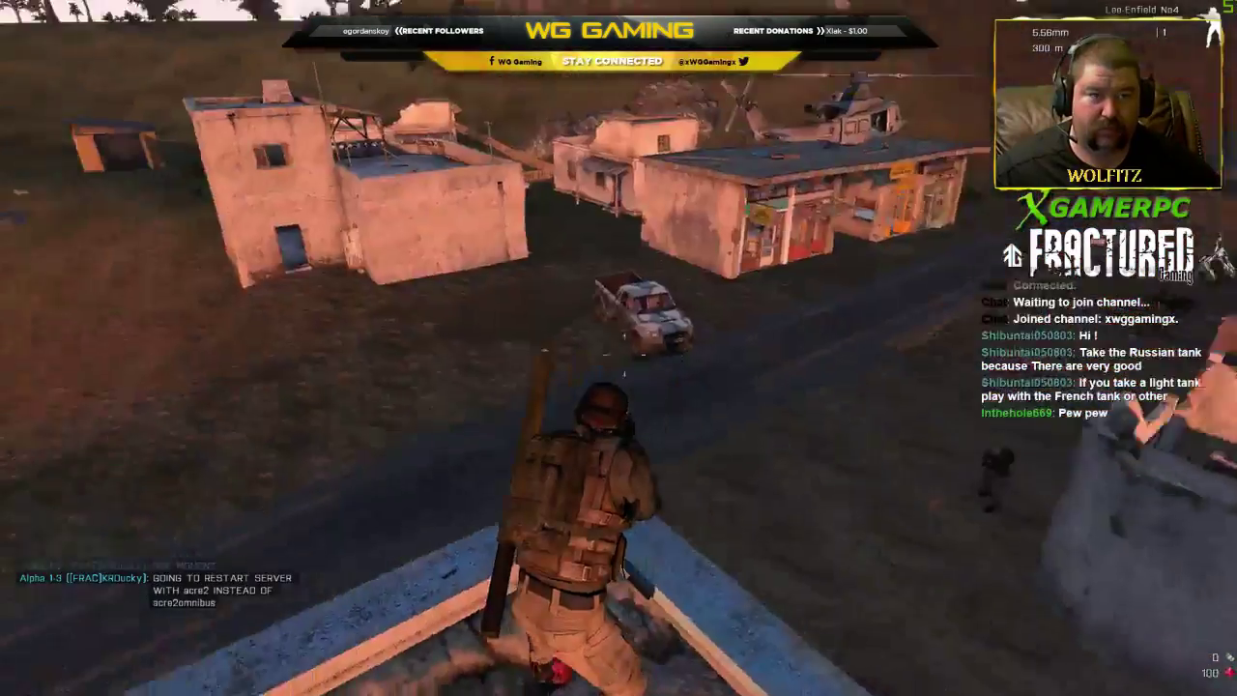
right_click(624, 357)
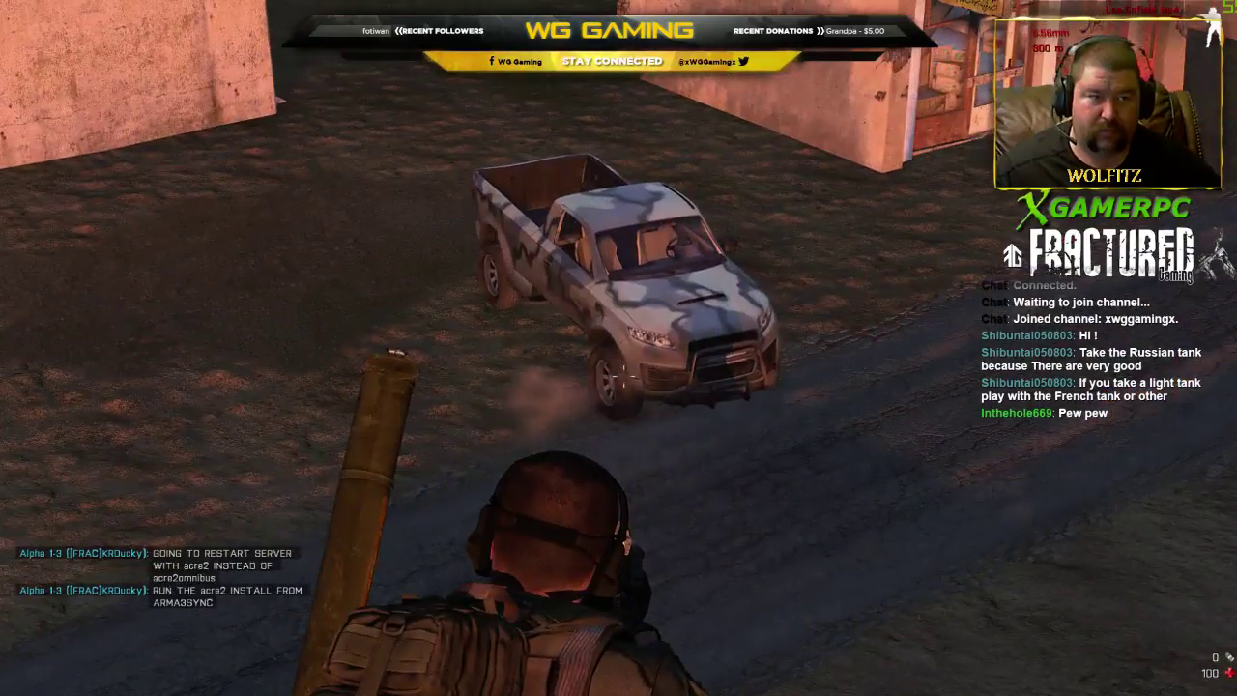
click(623, 377)
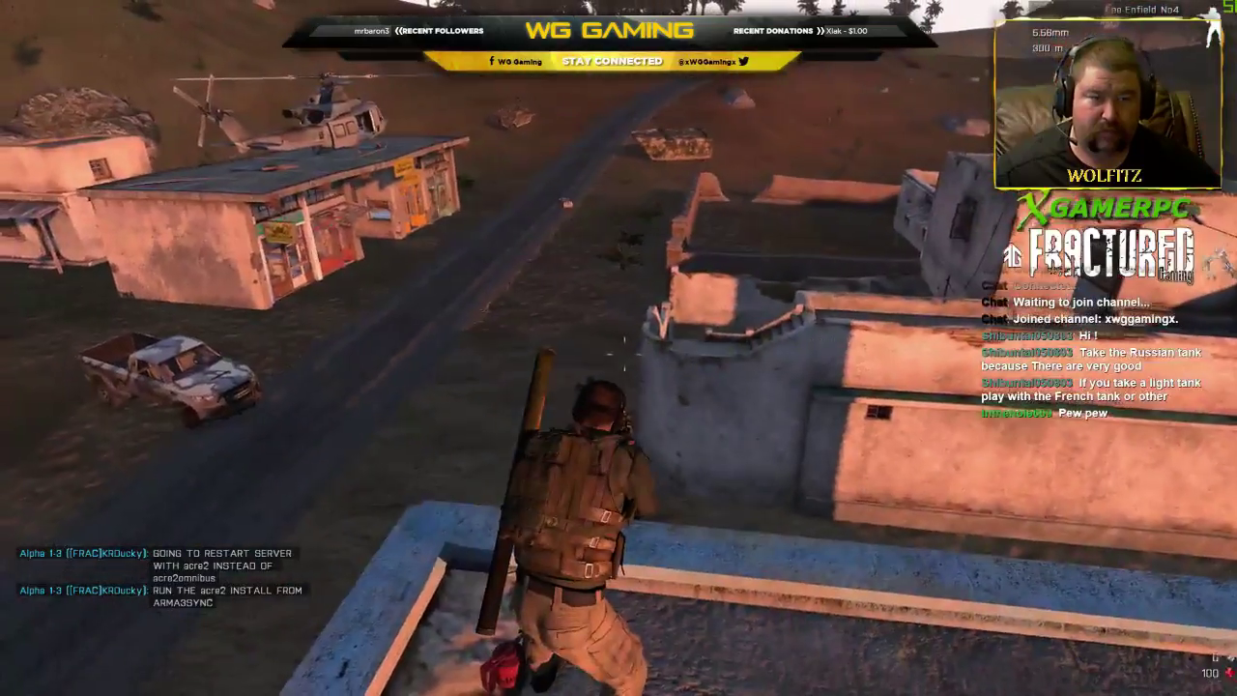
key(s)
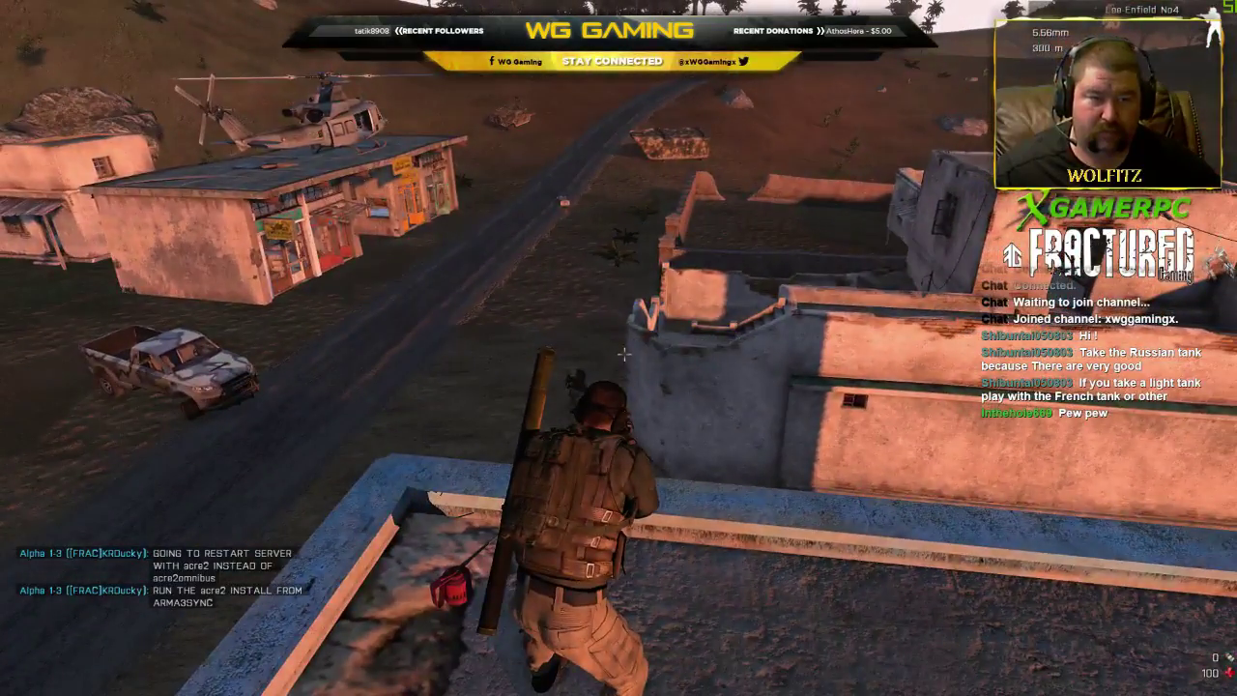
Step: Leave the lost multiplayer session and exit Arma 3 to the desktop
key(Escape)
key(Escape)
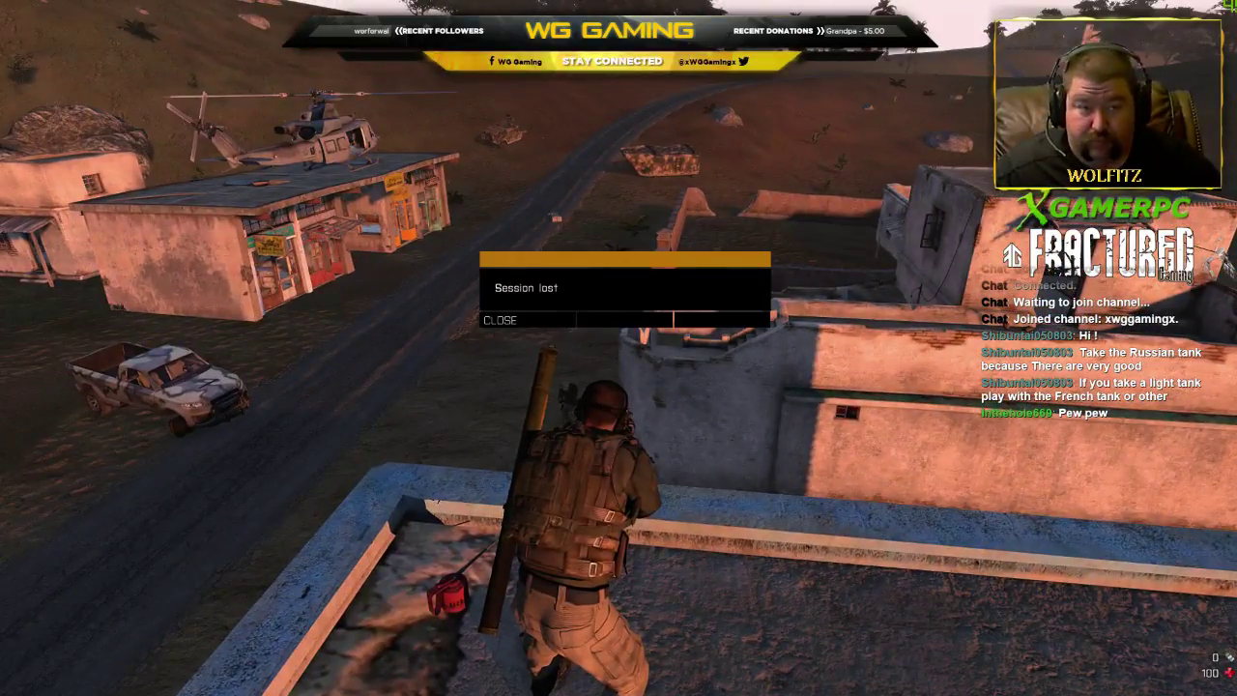
click(503, 320)
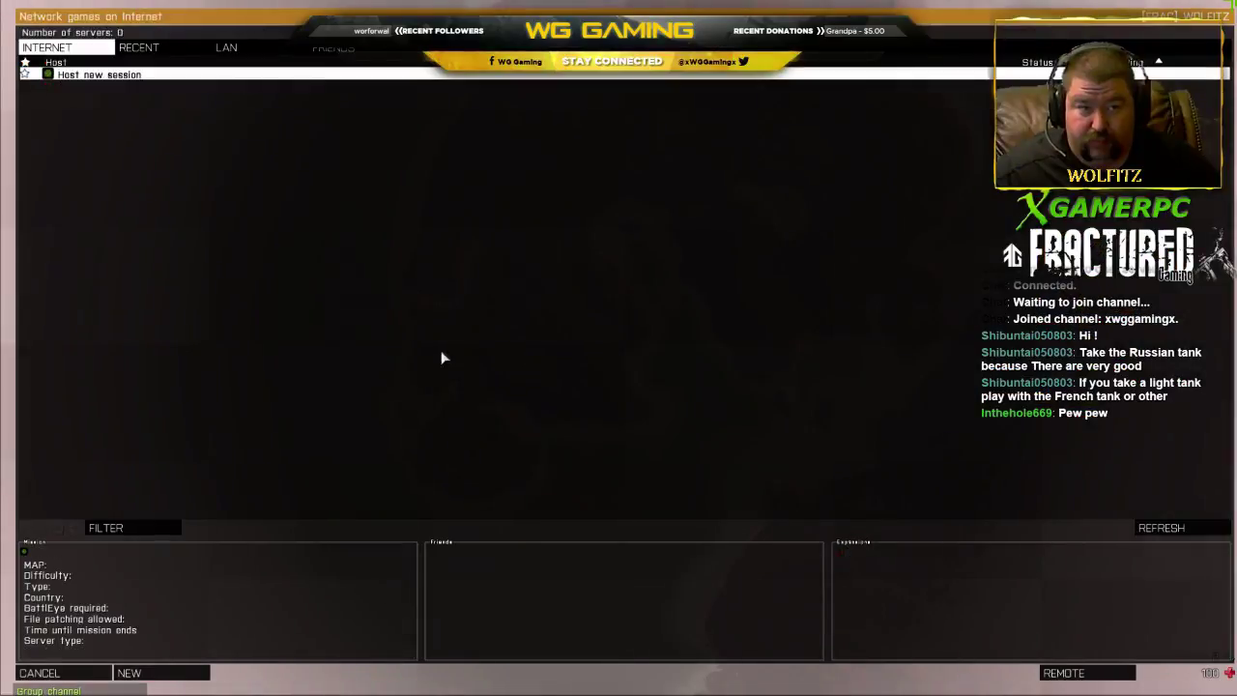
key(Escape)
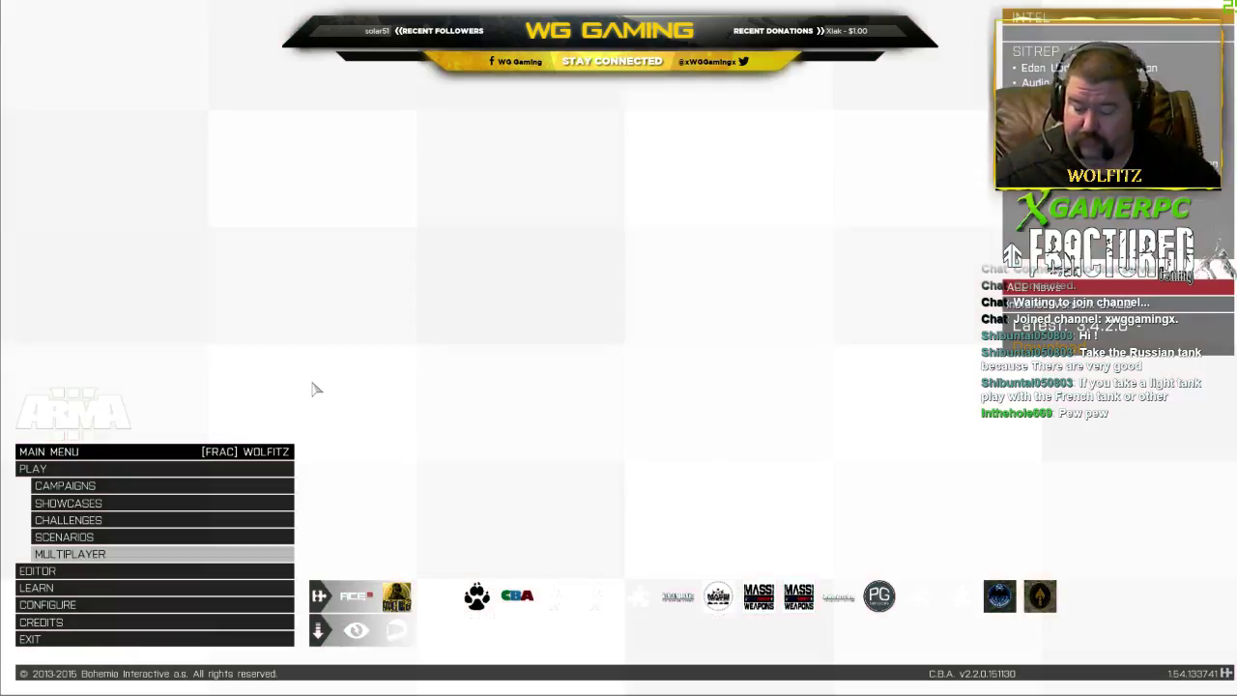
key(alt+Tab)
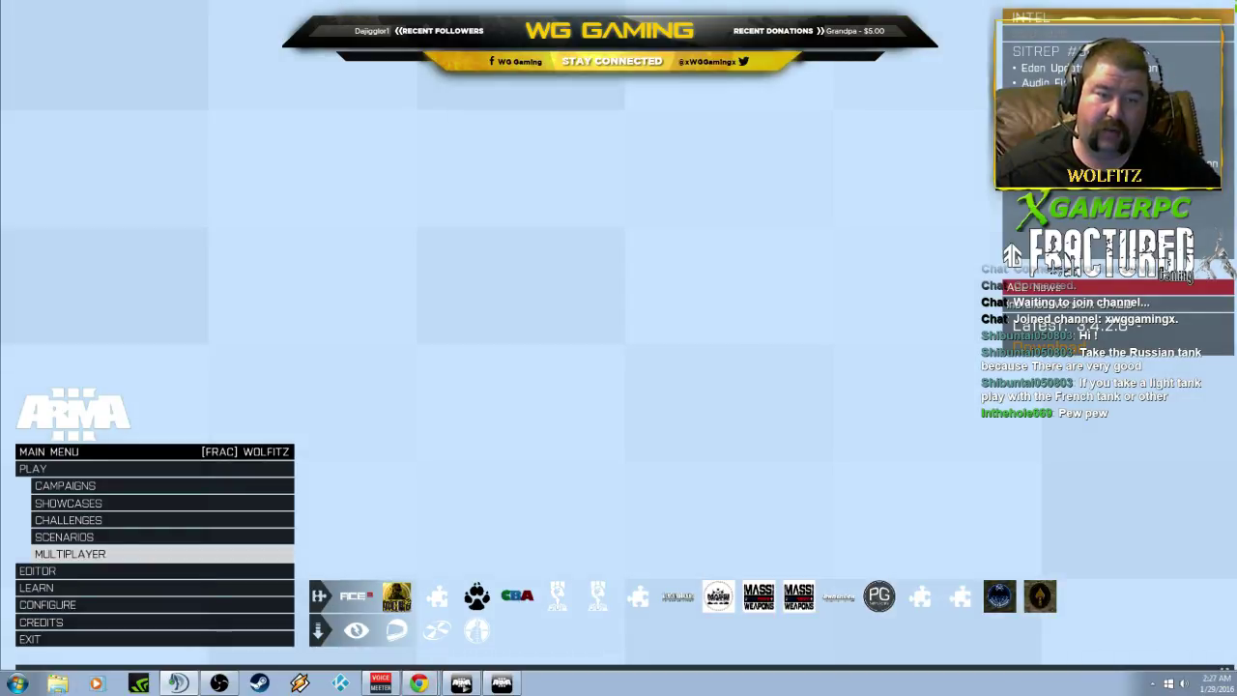
key(alt+Tab)
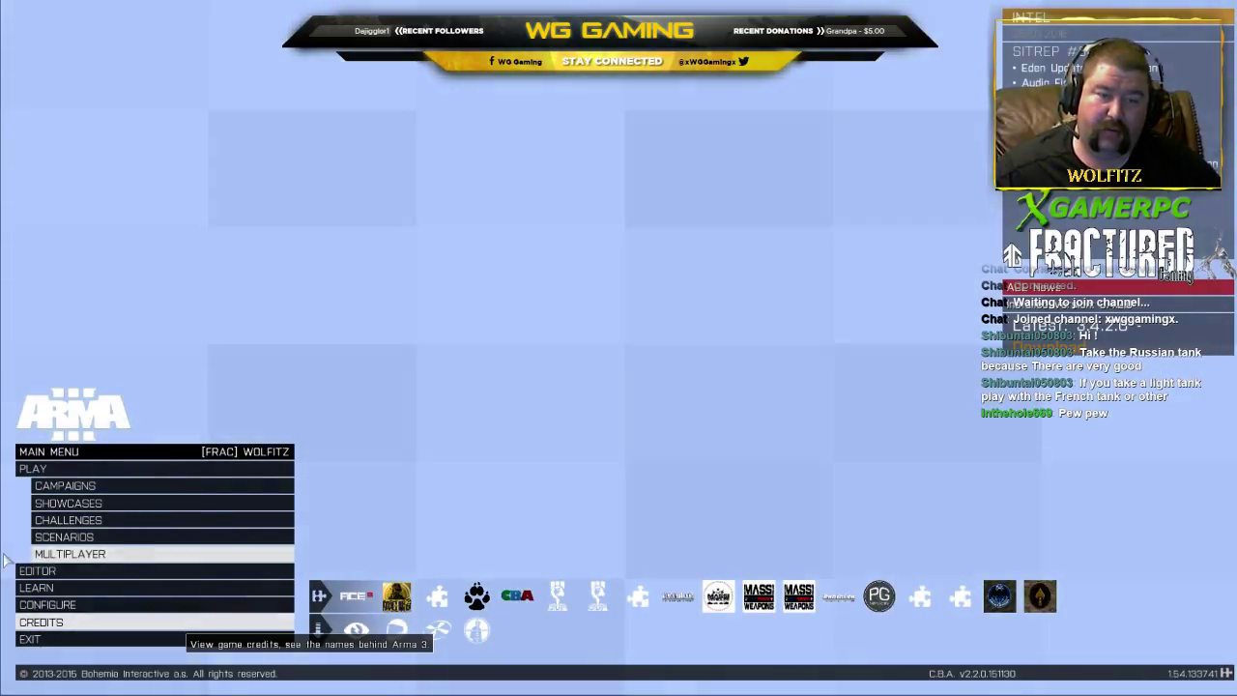
click(54, 639)
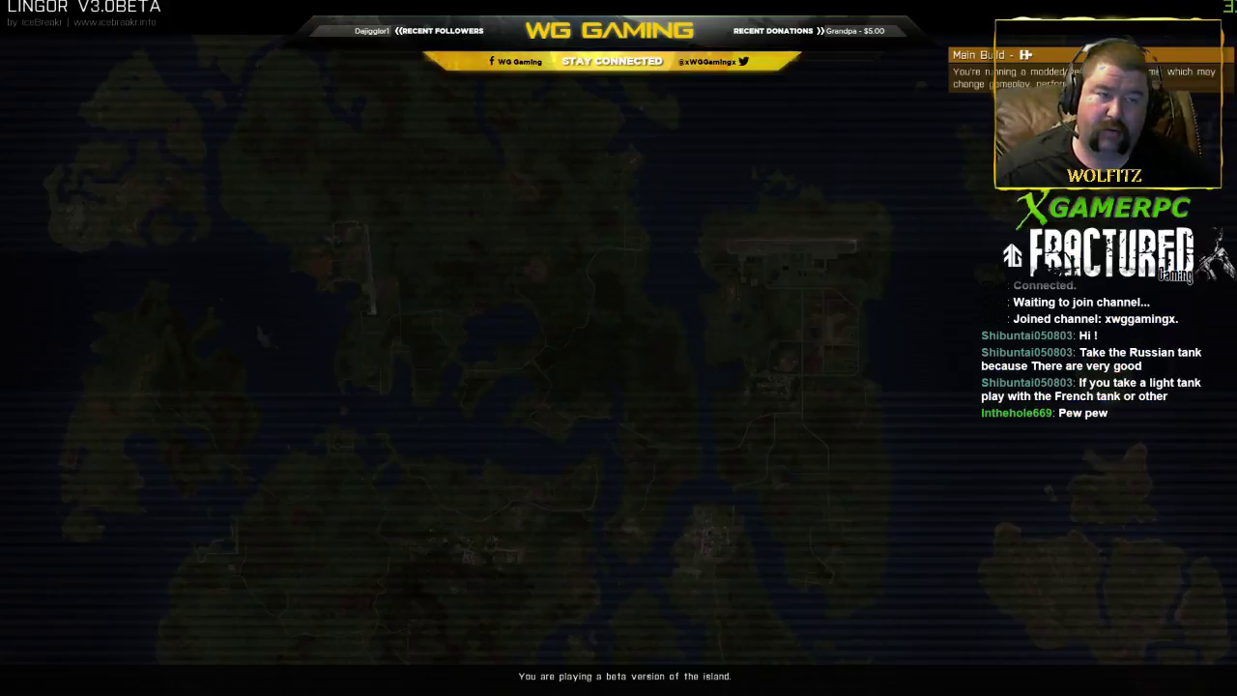
key(alt+Tab)
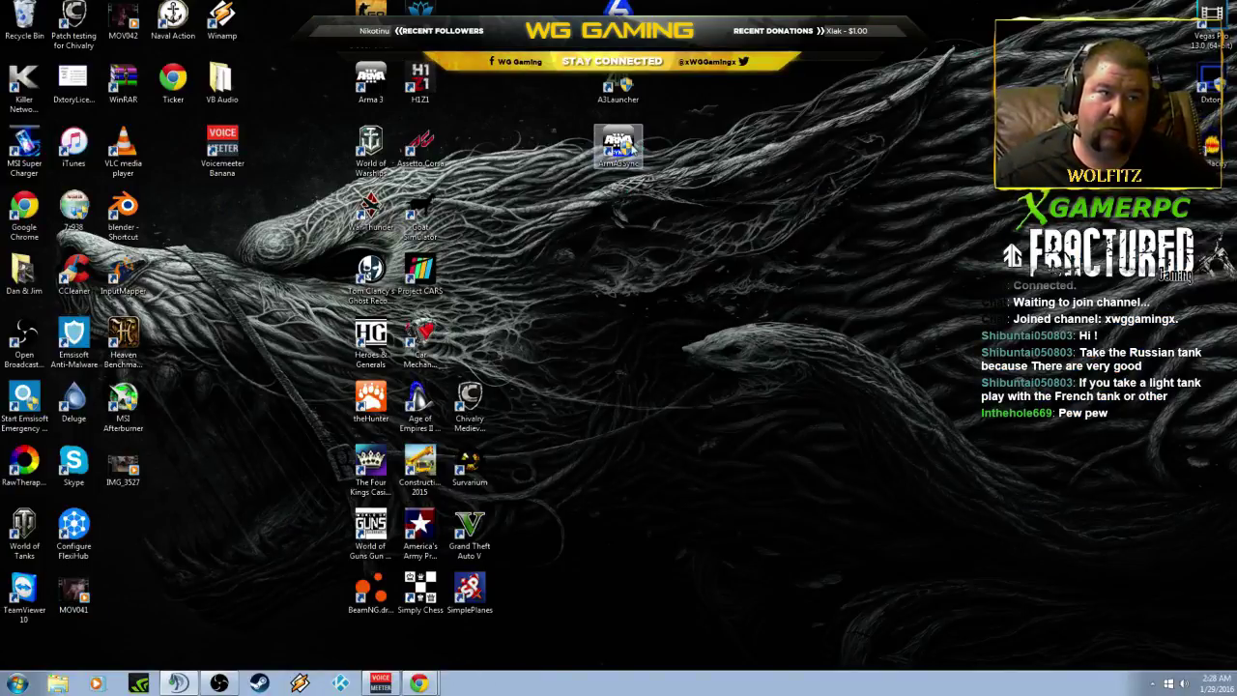
Step: Start ArmA3Sync and select ACE3 Wasteland Repo in the list of addon repositories
click(633, 145)
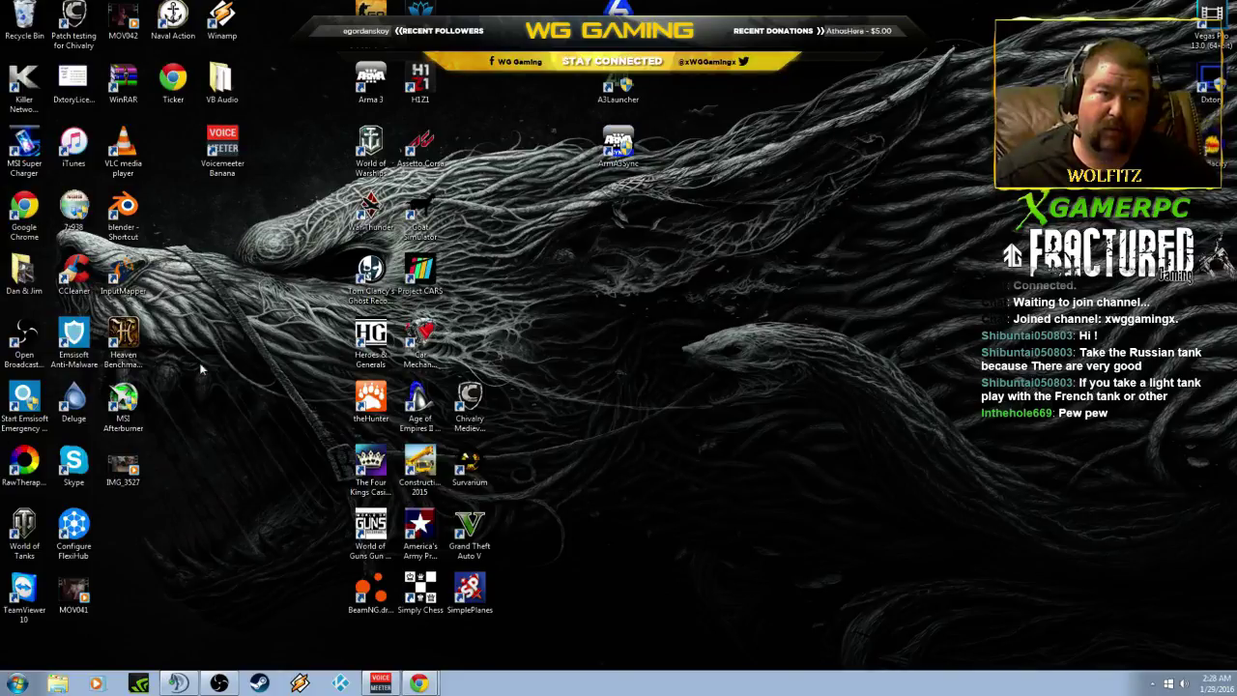
click(638, 270)
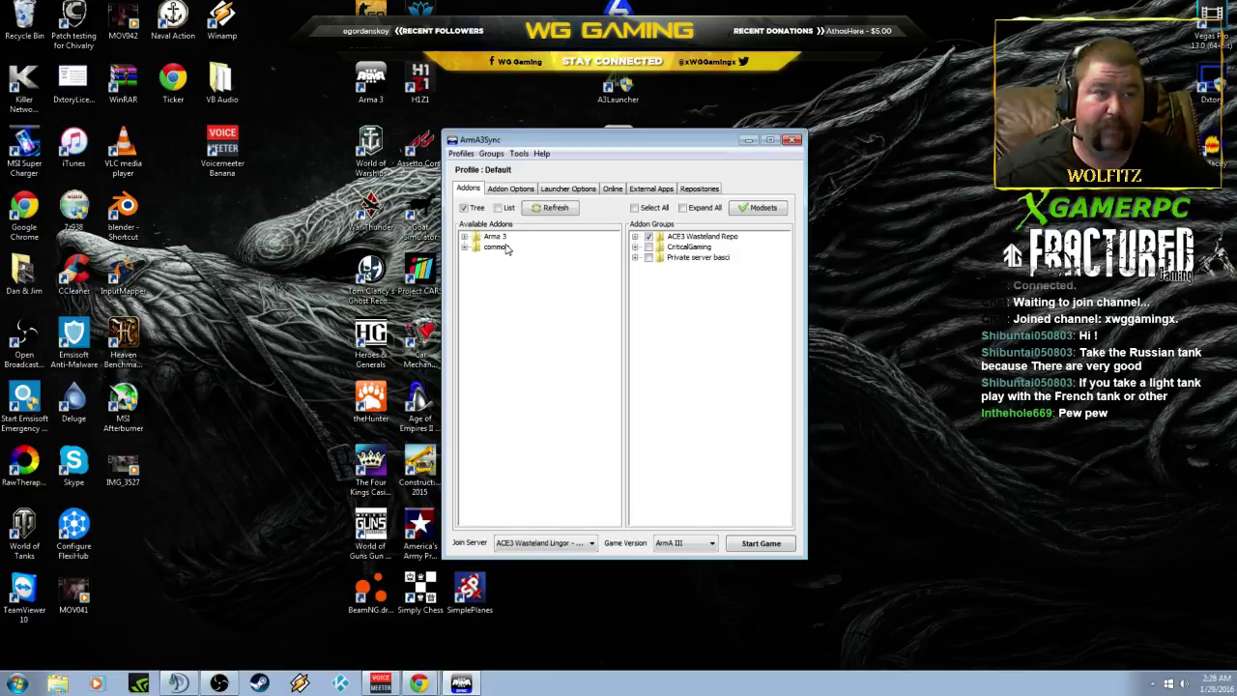
click(699, 188)
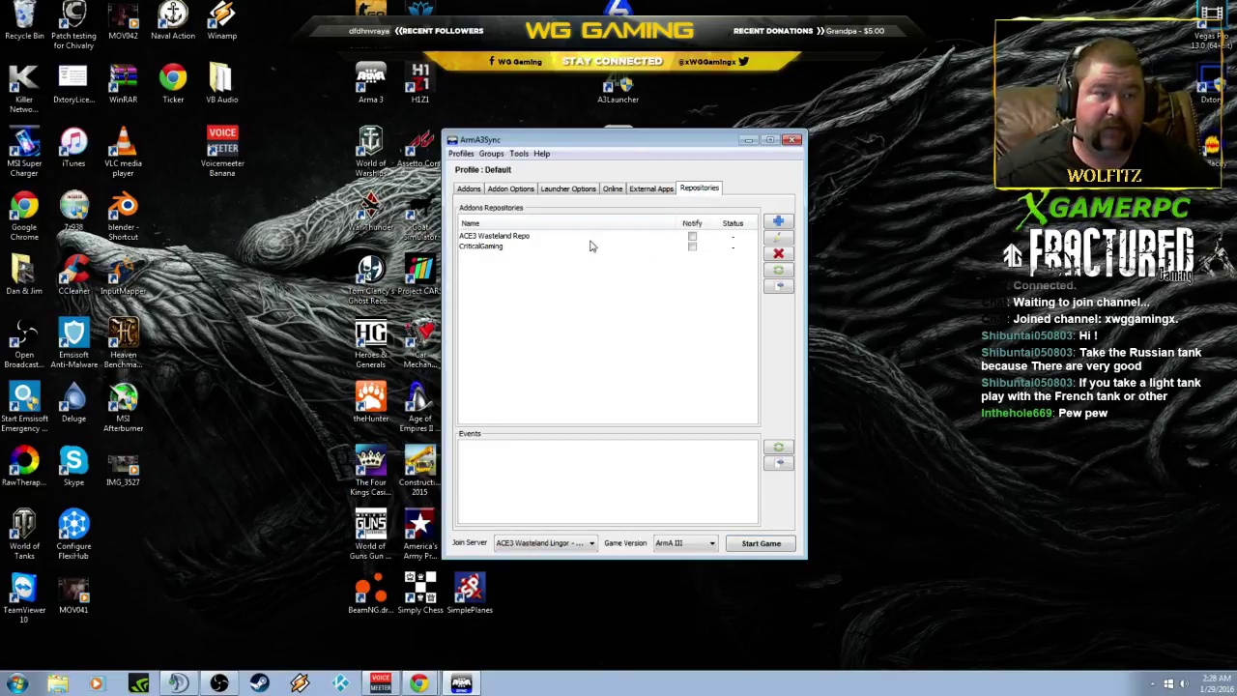
click(522, 239)
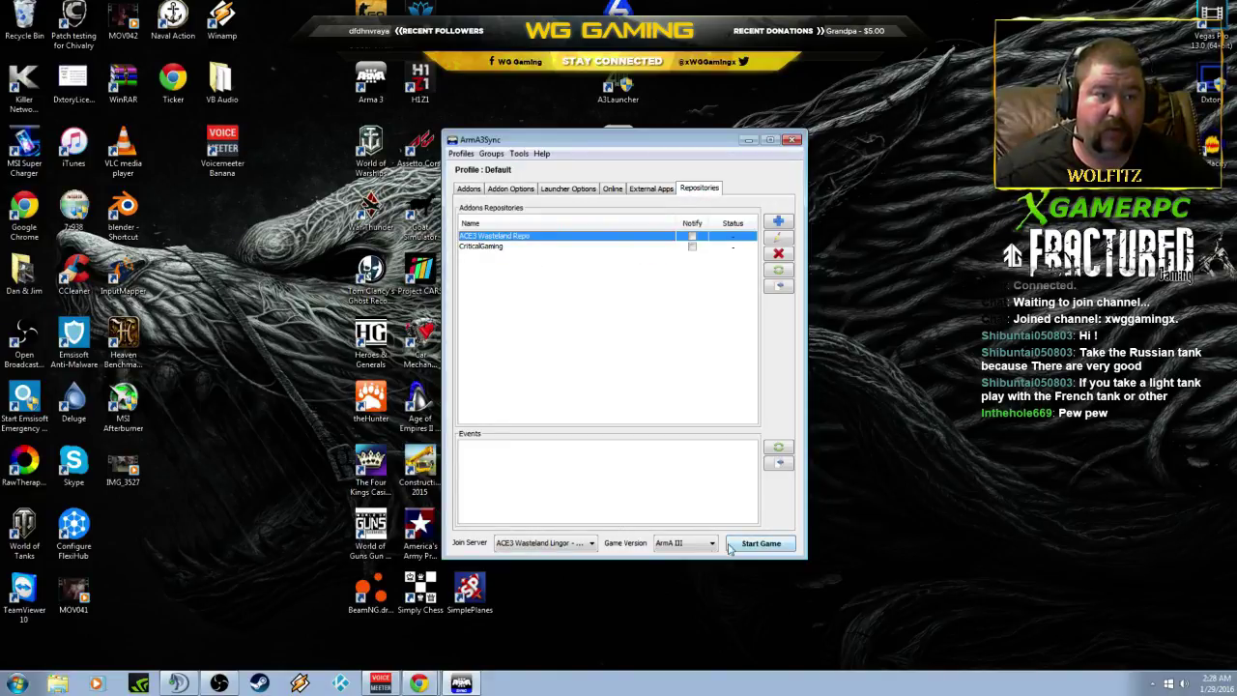
click(531, 239)
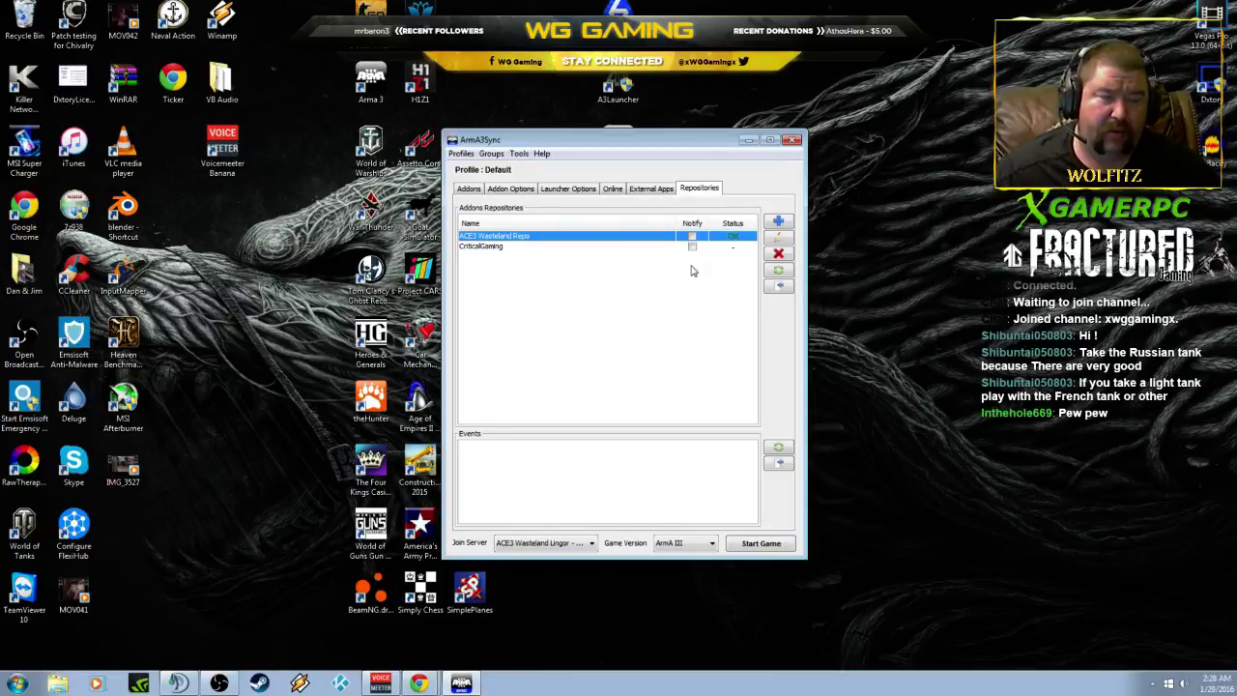
Step: Start the ACRE 2 installer wizard and set its TS3 directory to C:\Program Files (x86)\TeamSpeak 3 Client
click(519, 155)
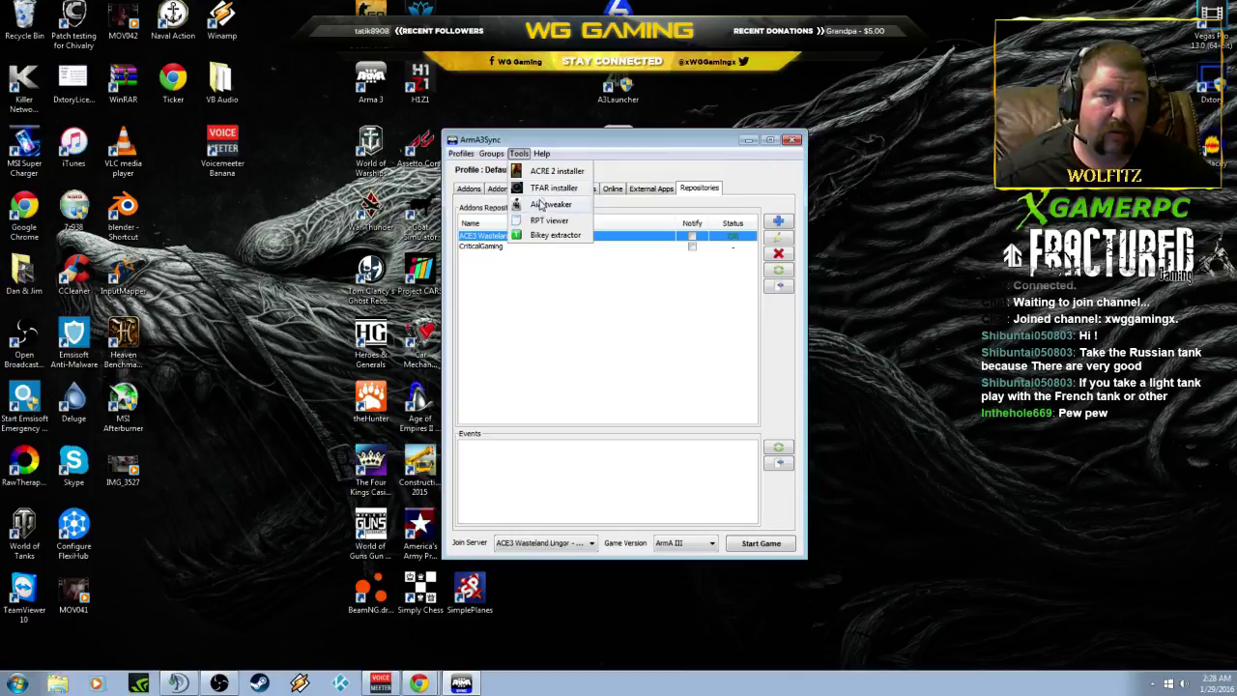
click(551, 171)
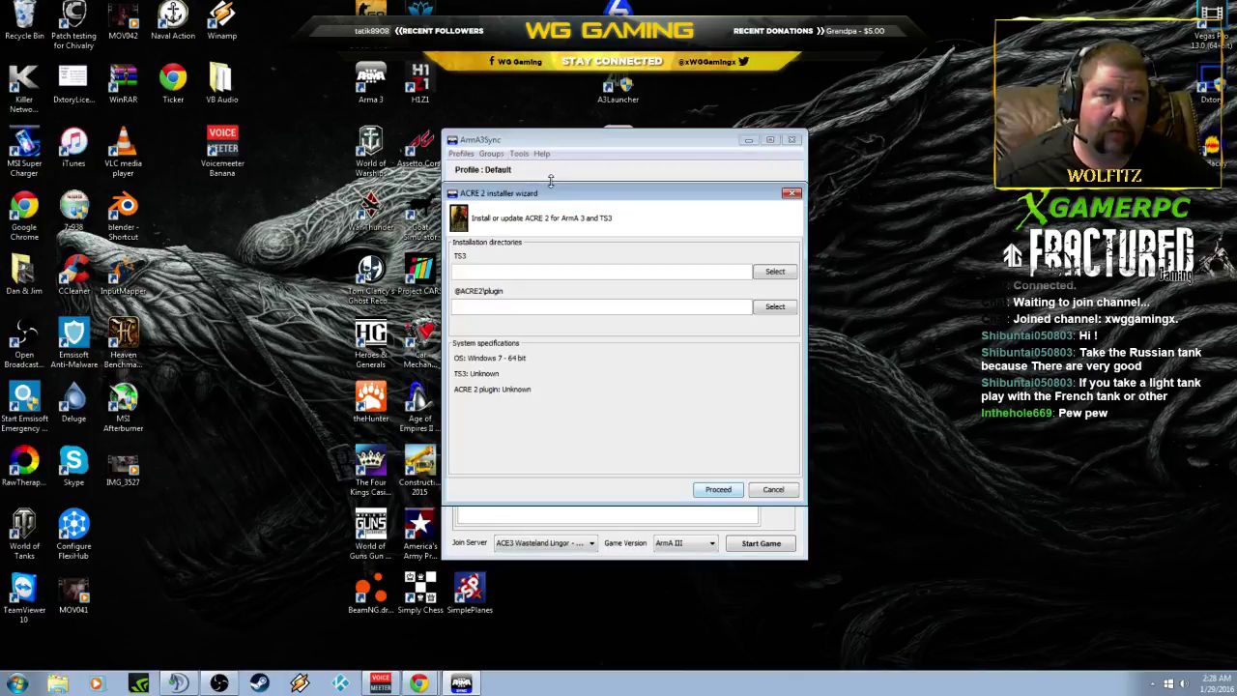
click(774, 273)
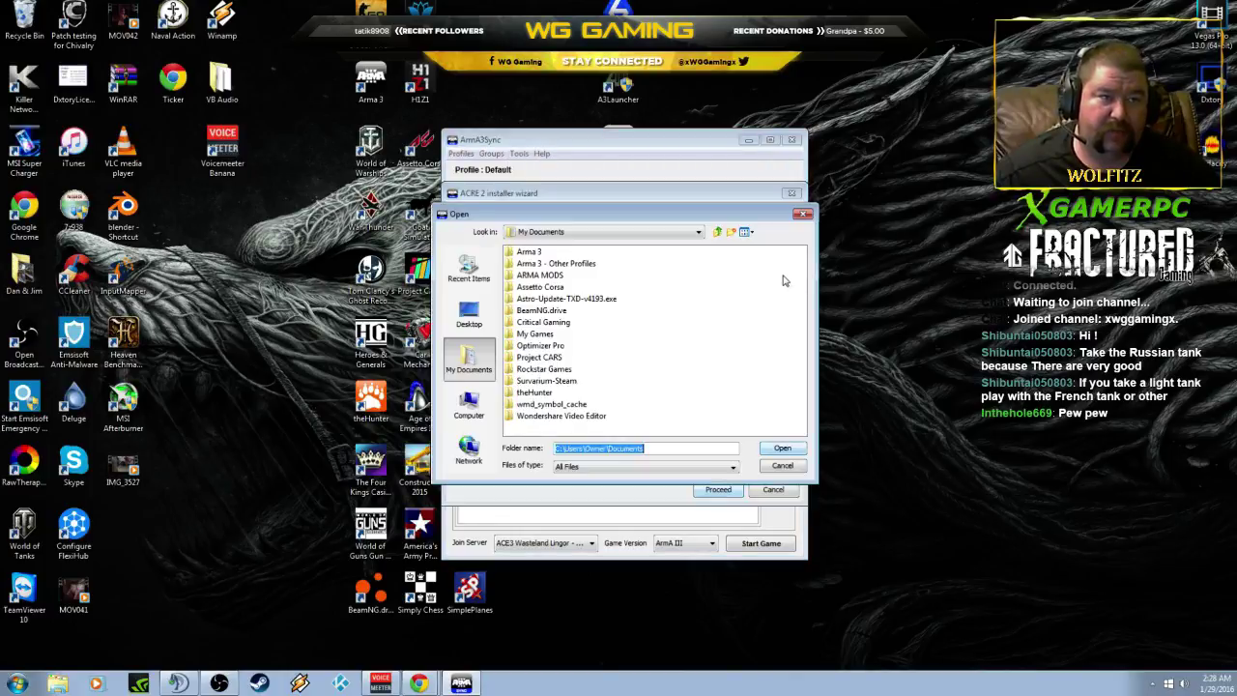
click(468, 405)
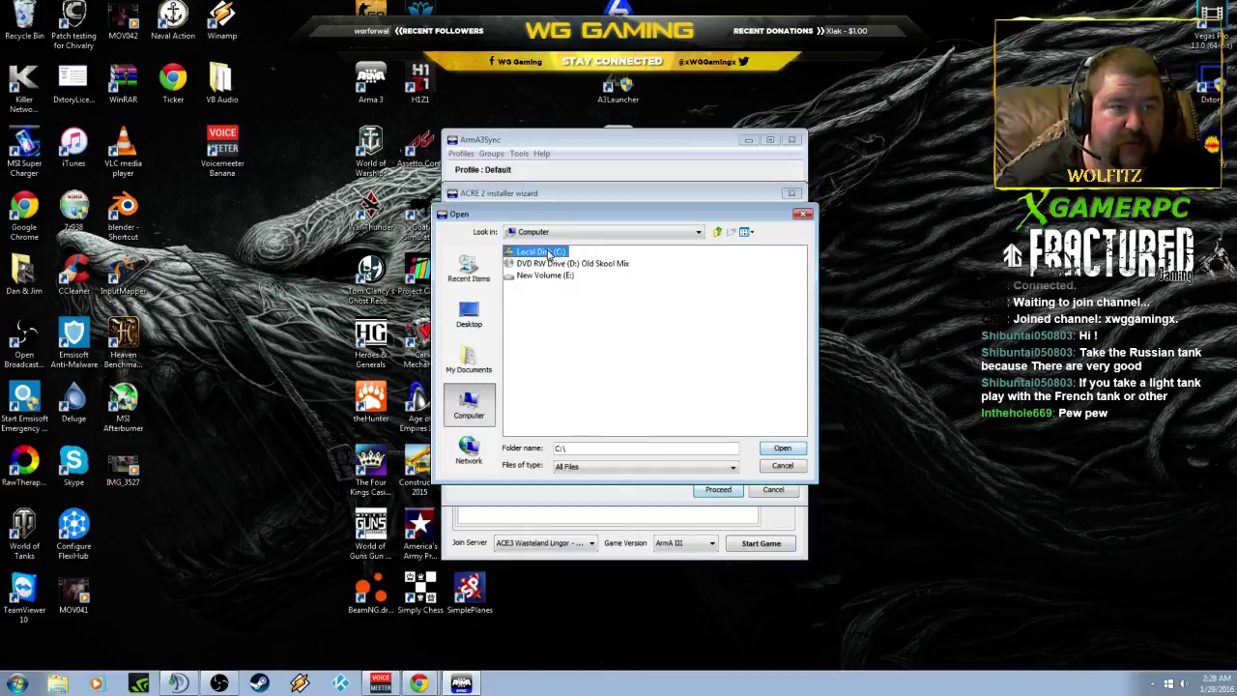
double_click(544, 252)
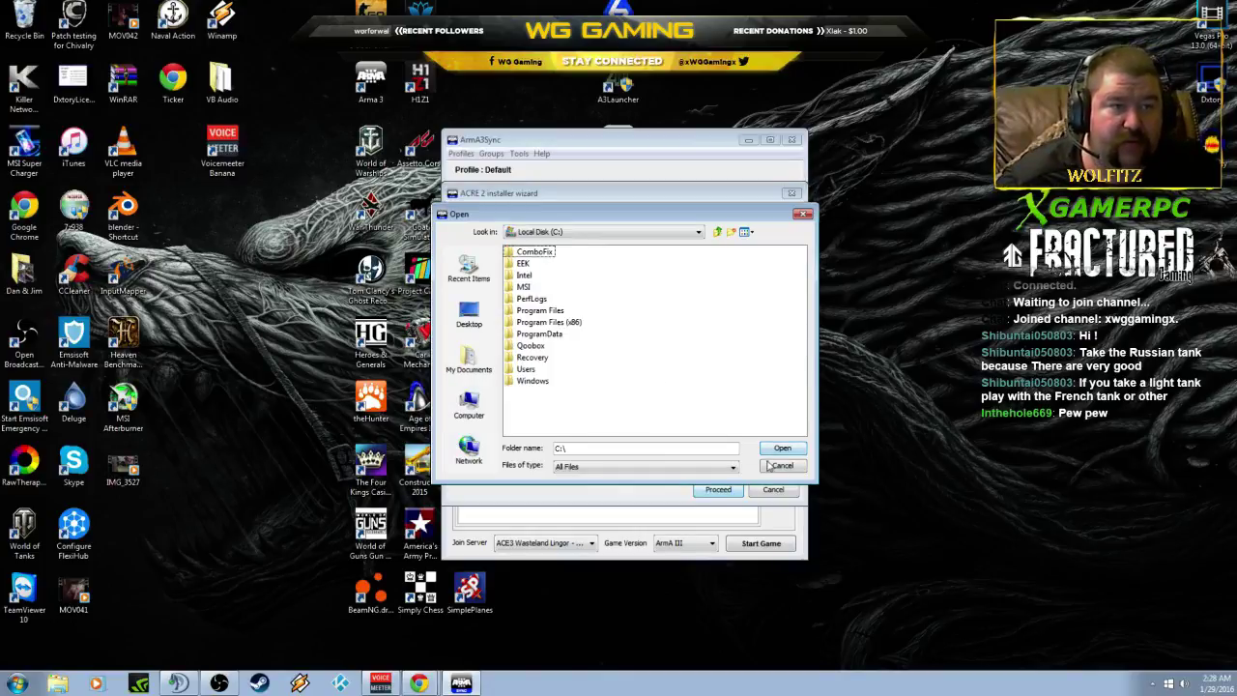
double_click(560, 323)
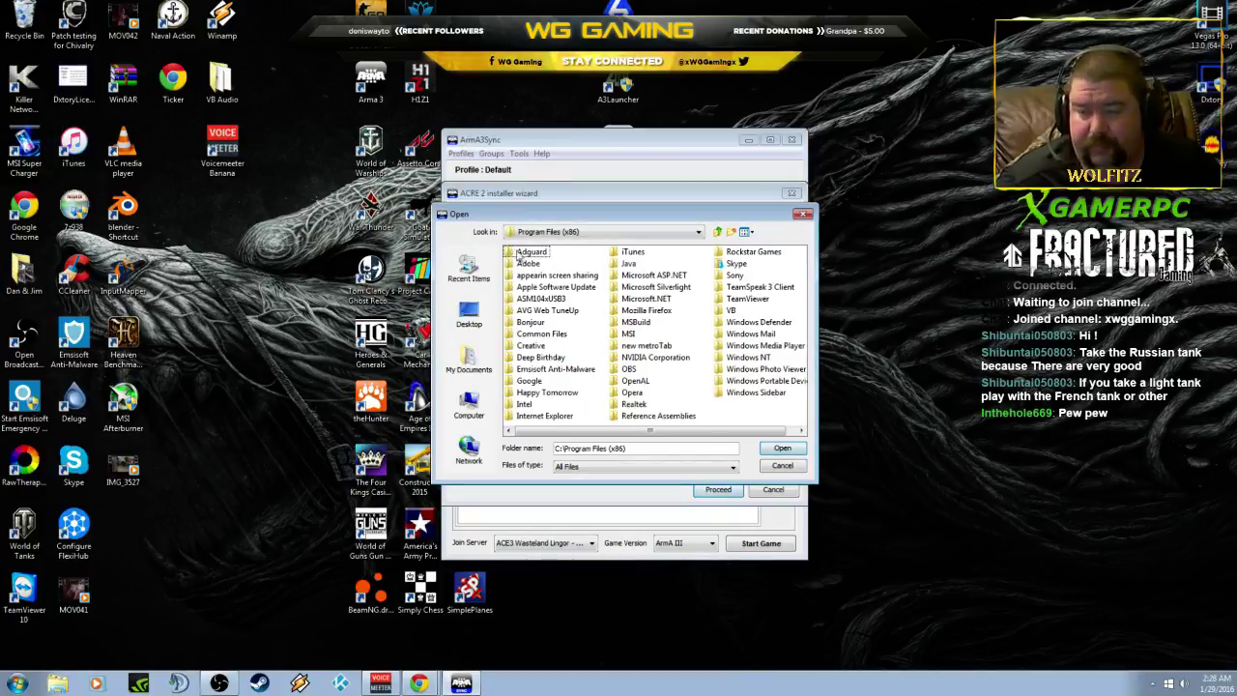
click(761, 288)
double_click(763, 288)
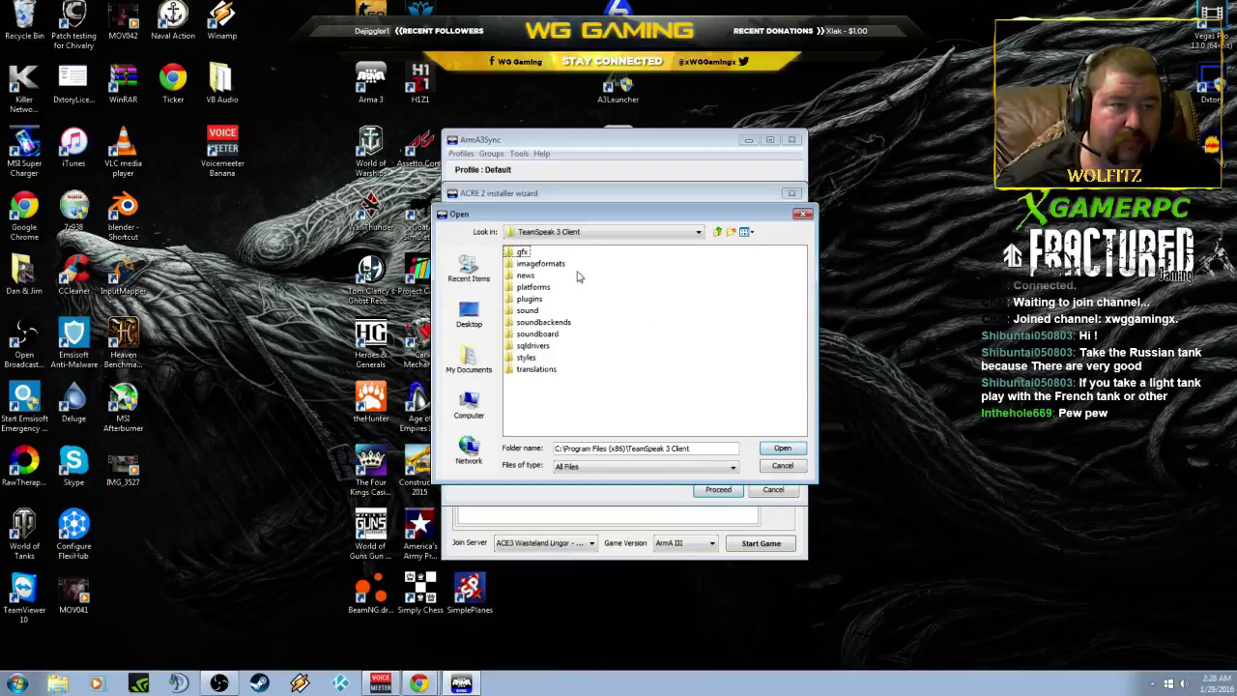
click(718, 232)
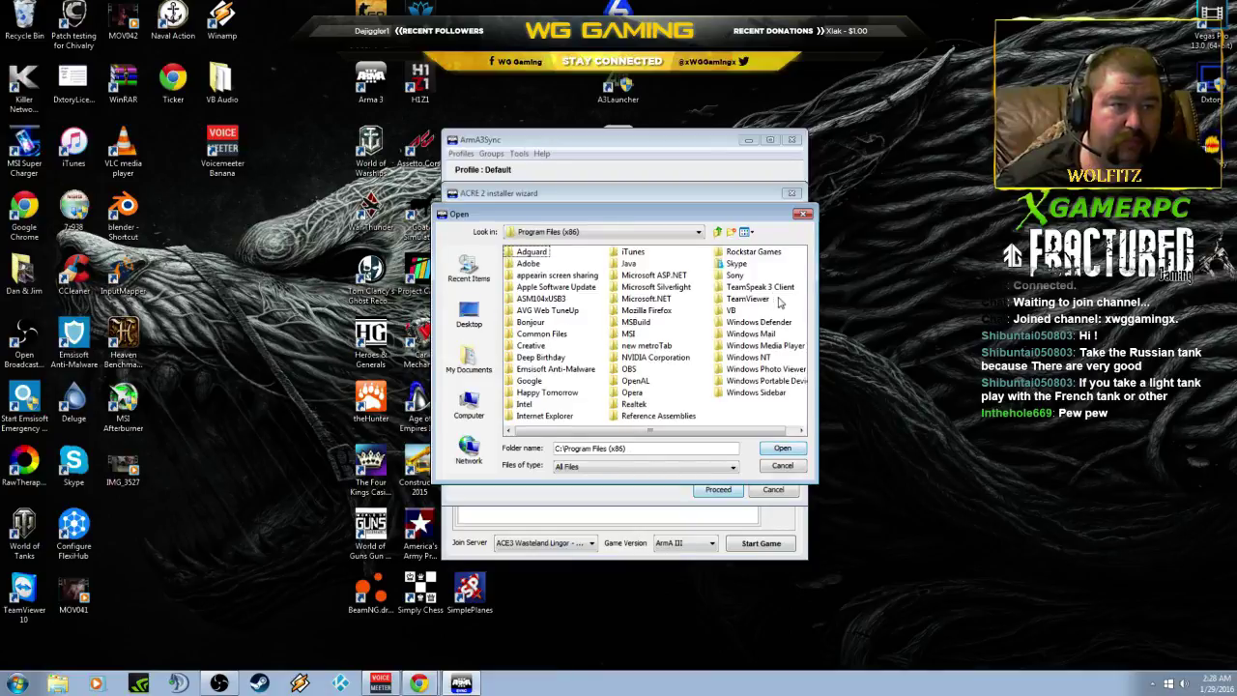
click(782, 448)
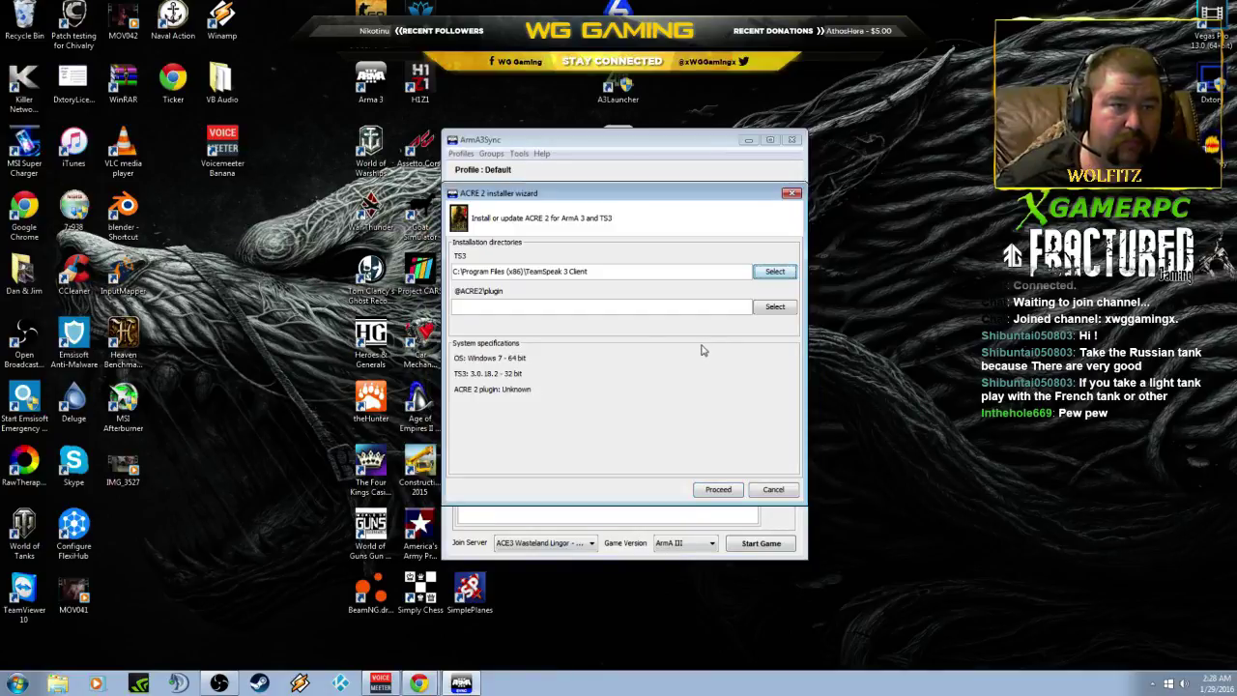
click(773, 307)
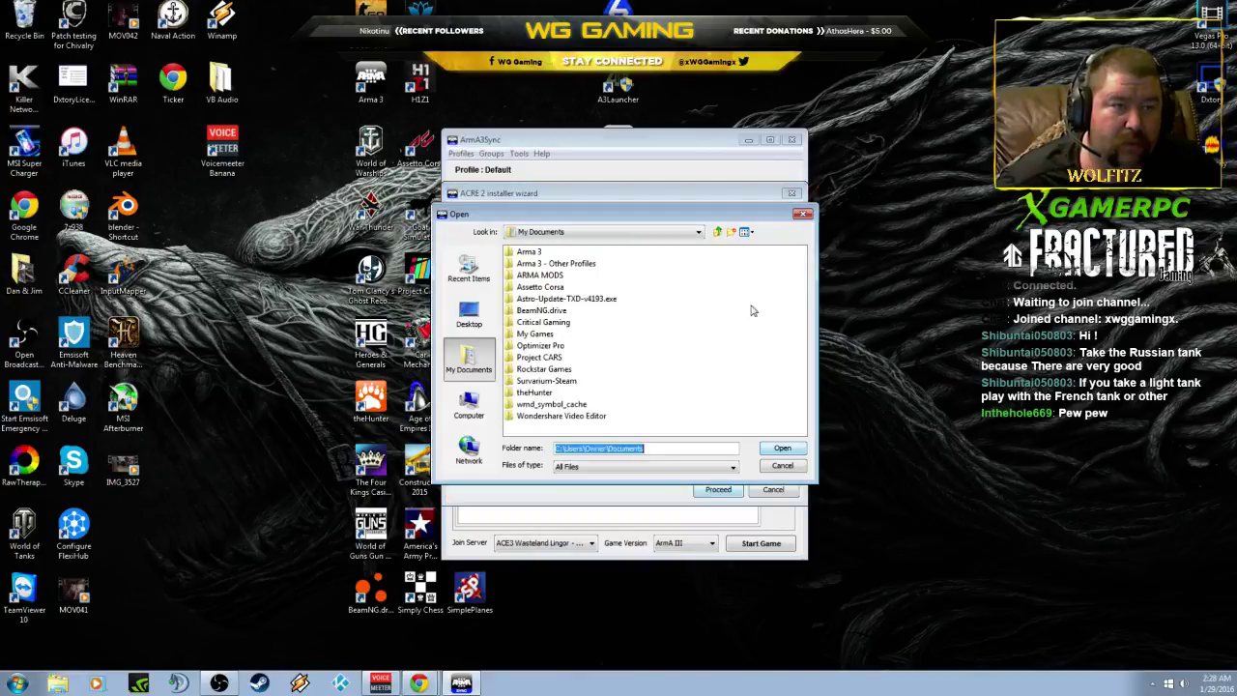
click(469, 406)
double_click(541, 280)
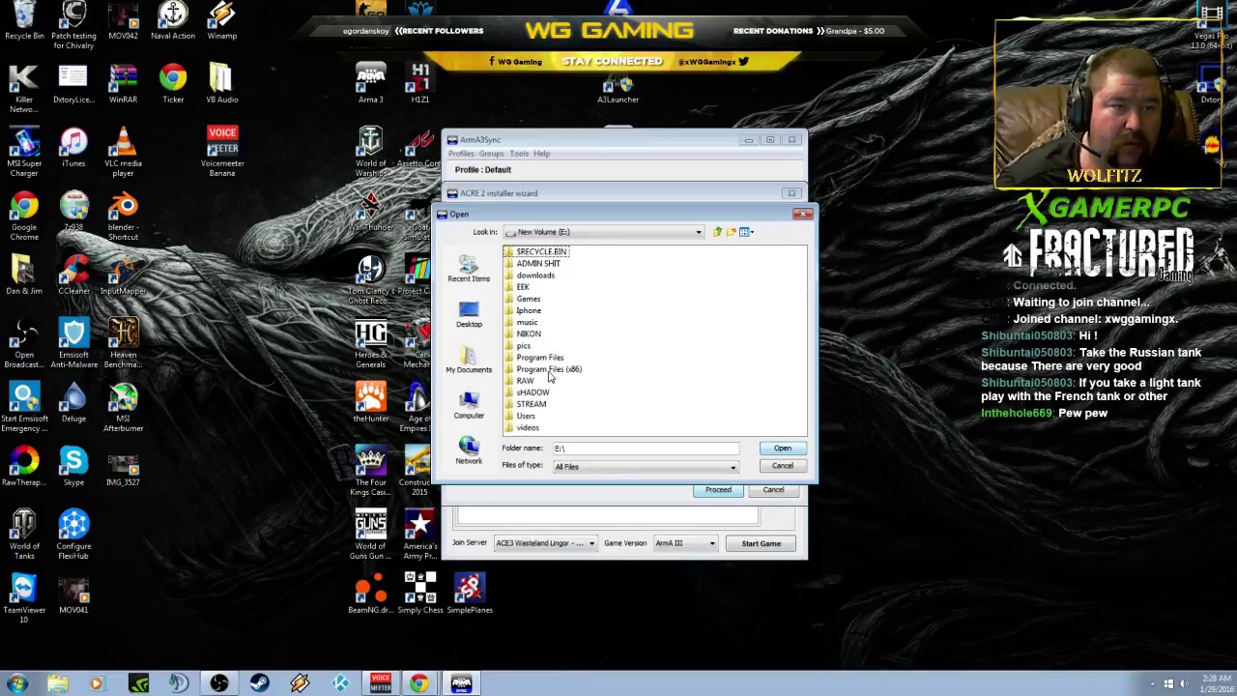
double_click(547, 369)
double_click(541, 264)
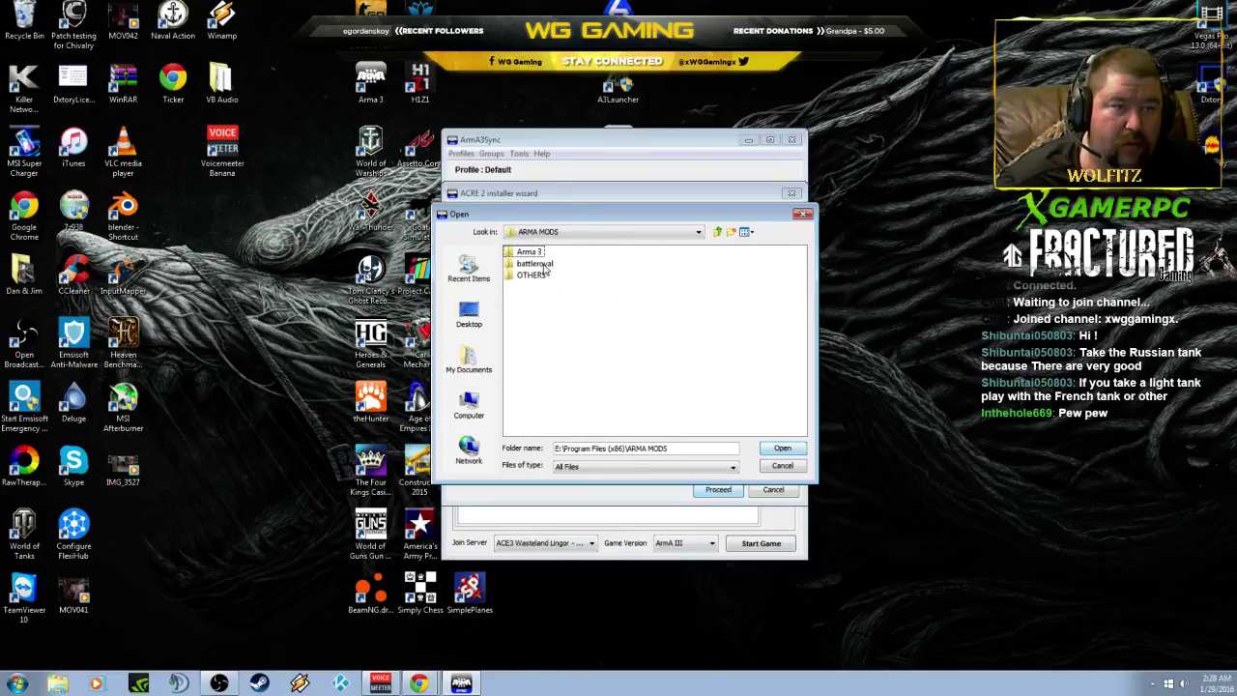
double_click(537, 252)
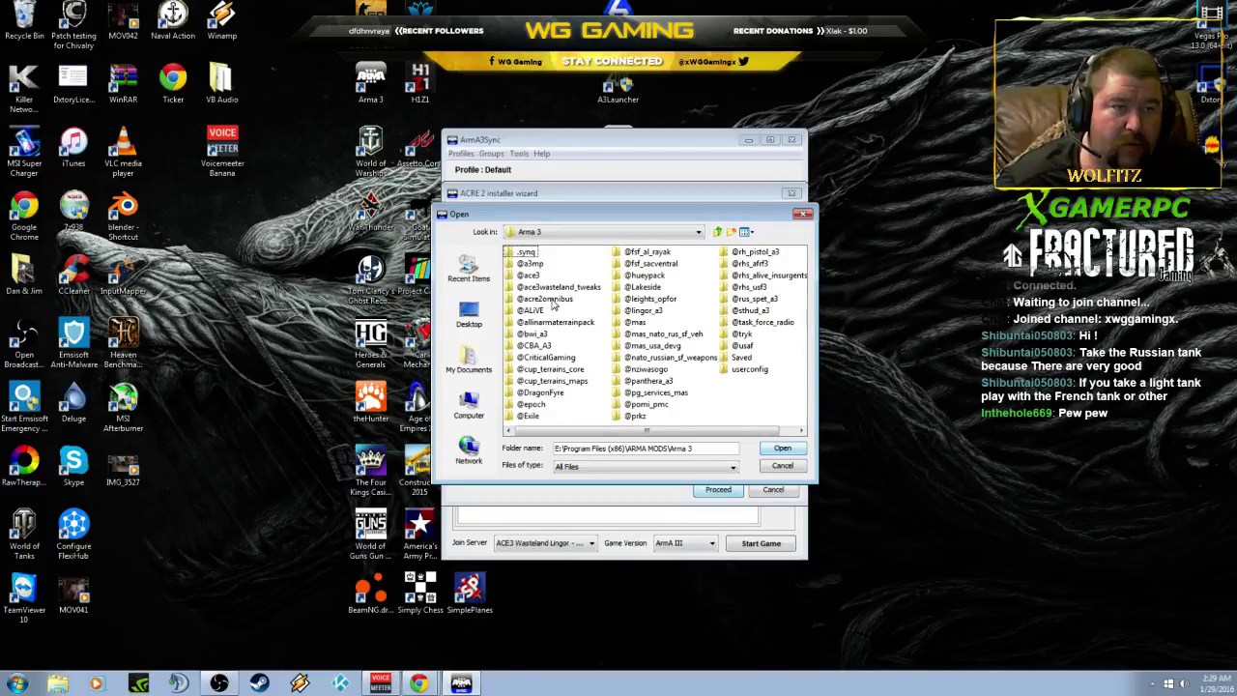
click(547, 299)
click(782, 448)
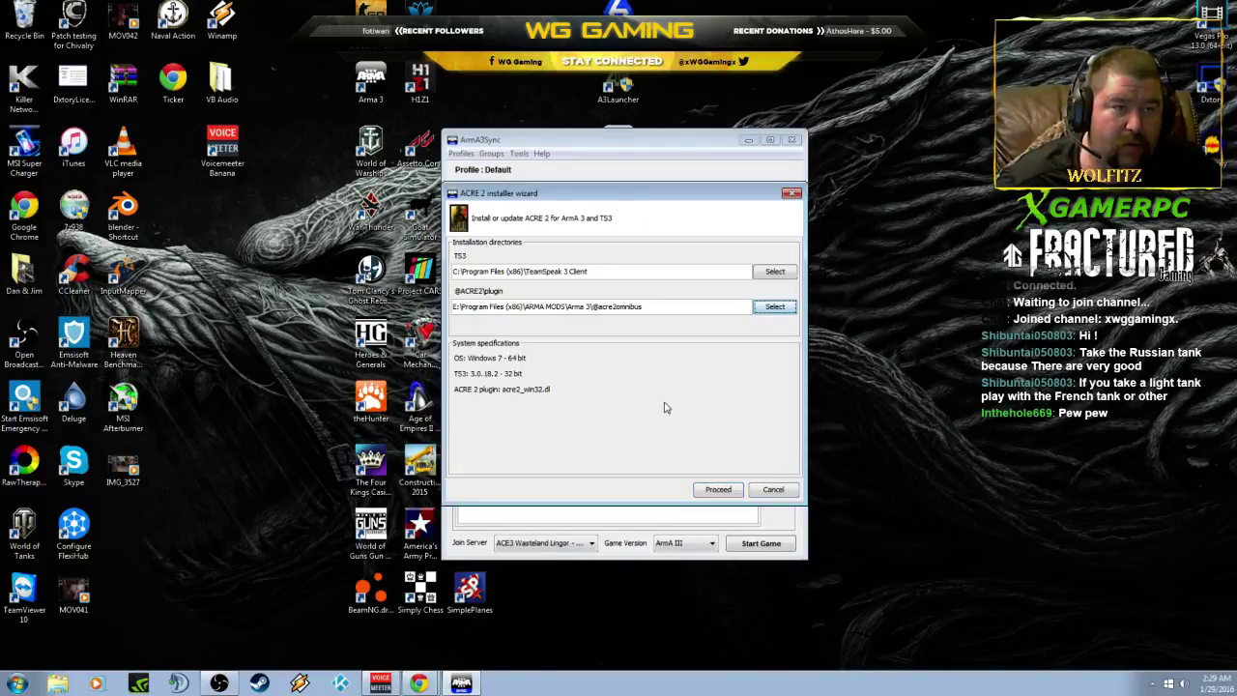
click(718, 490)
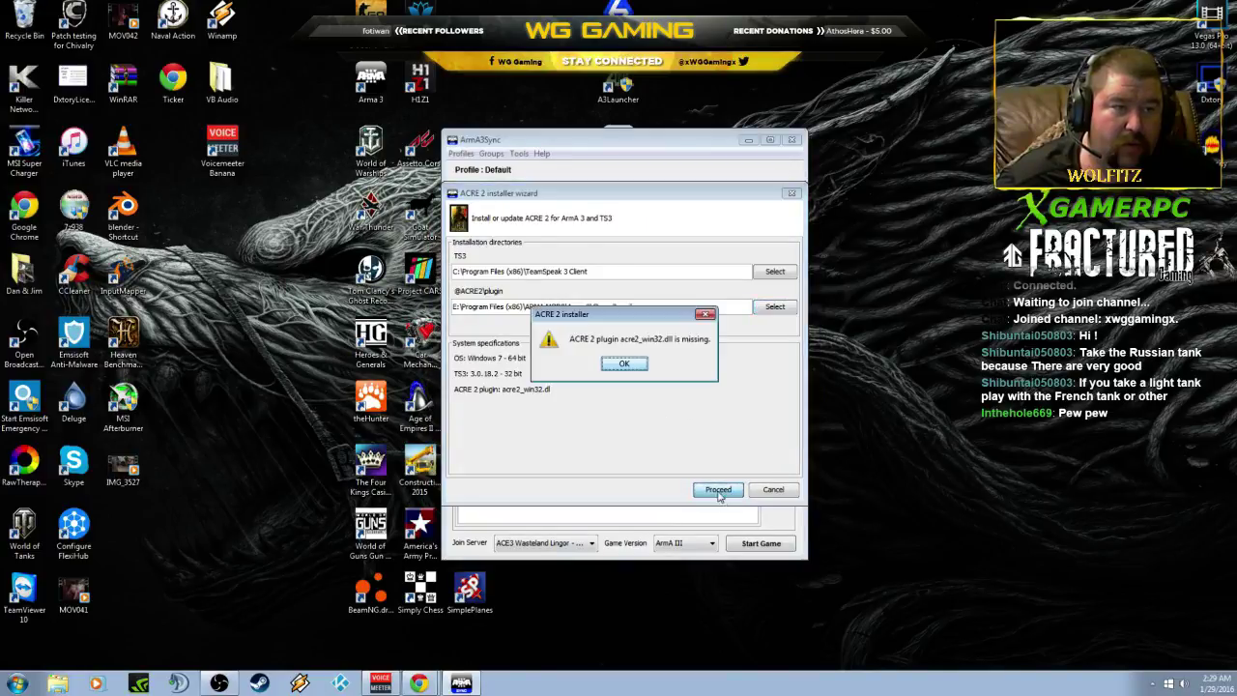
click(626, 363)
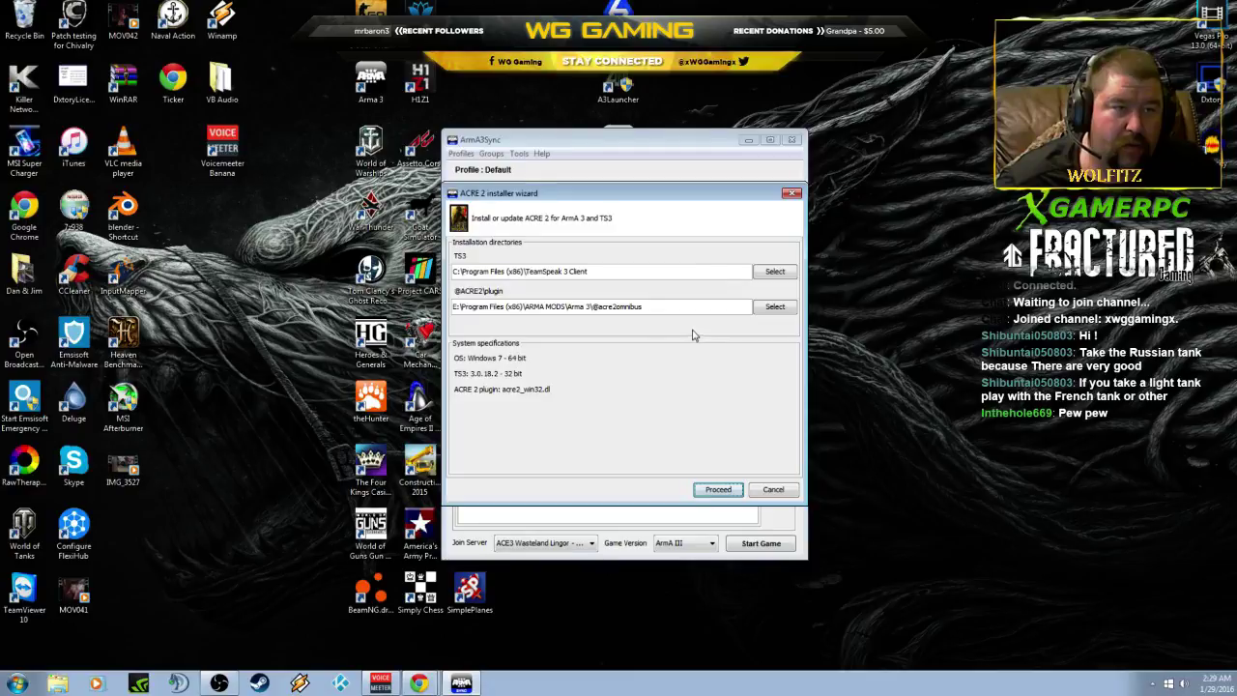
Step: Set the TS3 directory to C:\Program Files (x86)\TeamSpeak 3 Client\plugins and try to install the ACRE 2 plugin
click(775, 271)
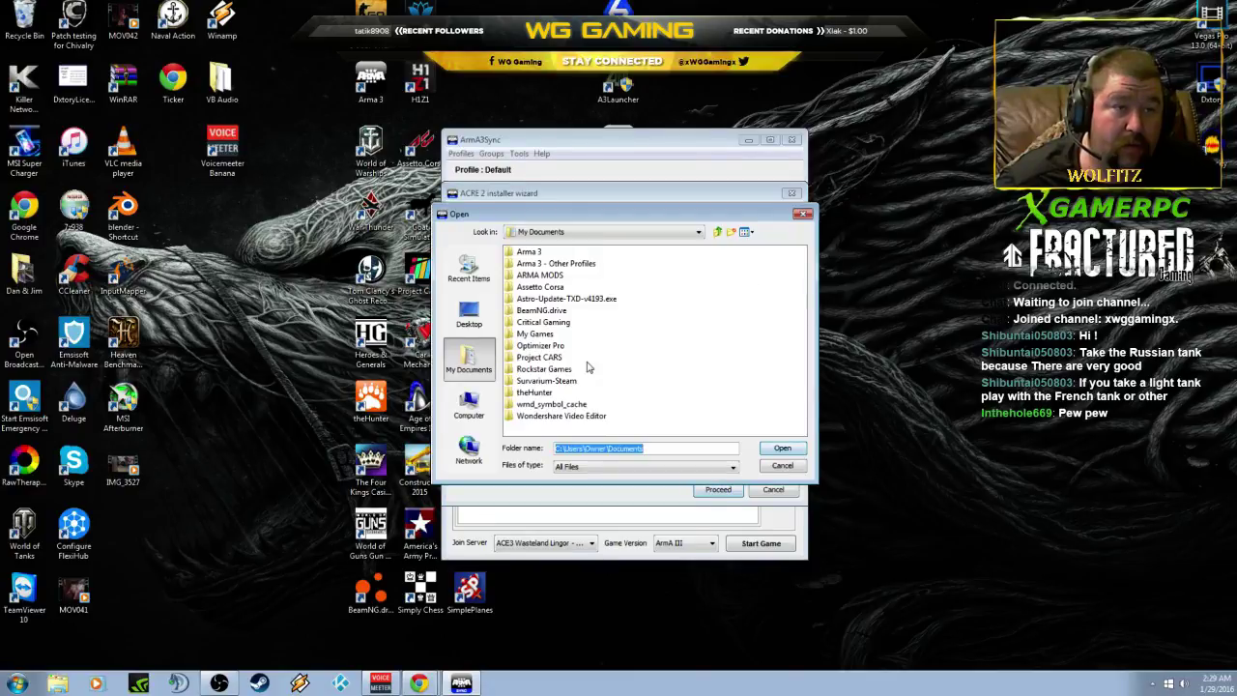
click(472, 403)
double_click(552, 251)
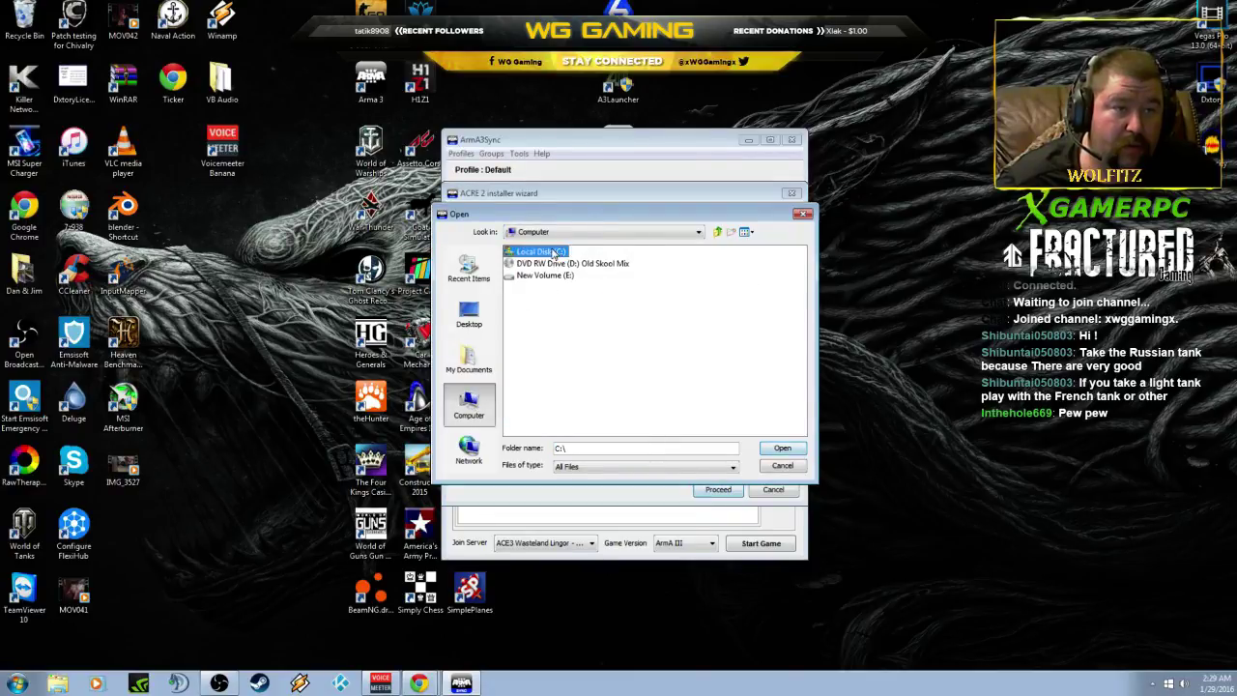
double_click(549, 322)
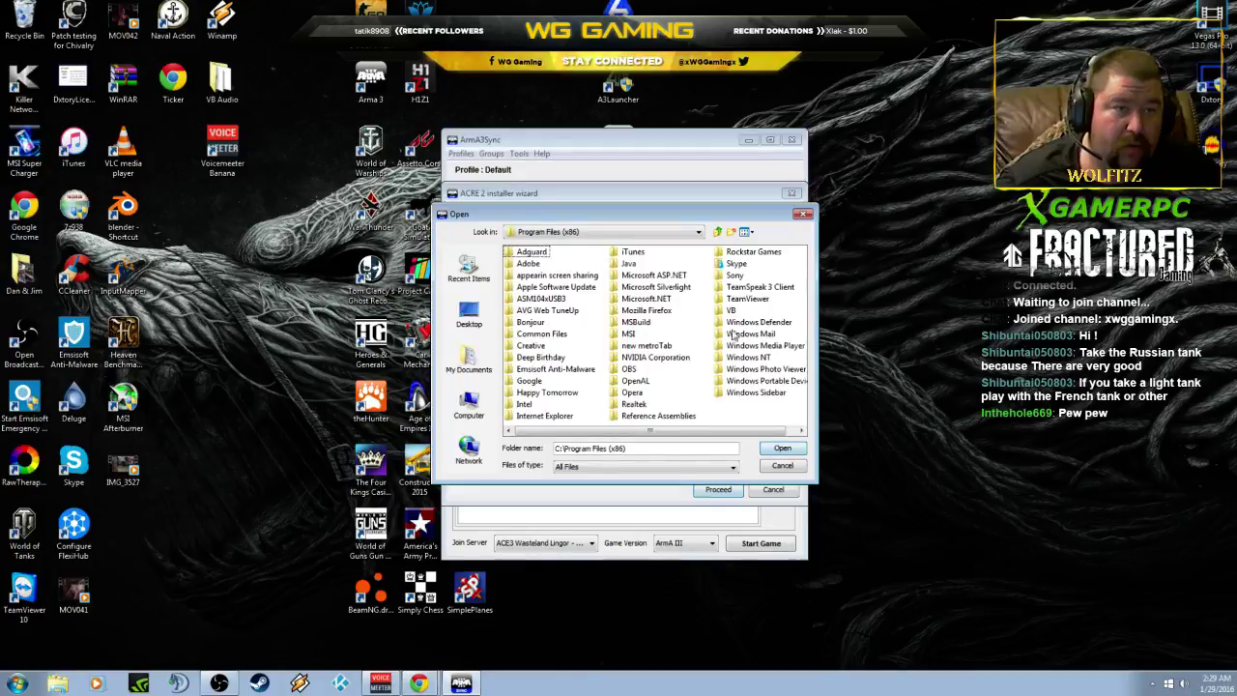
double_click(715, 286)
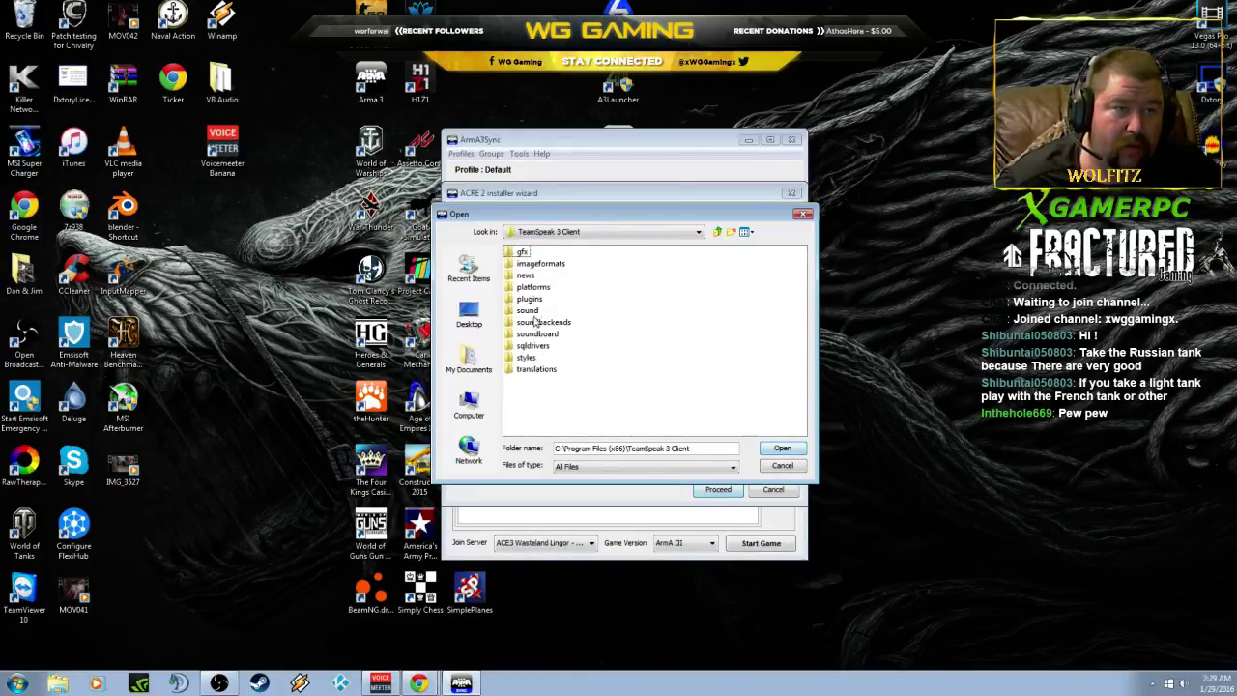
double_click(533, 300)
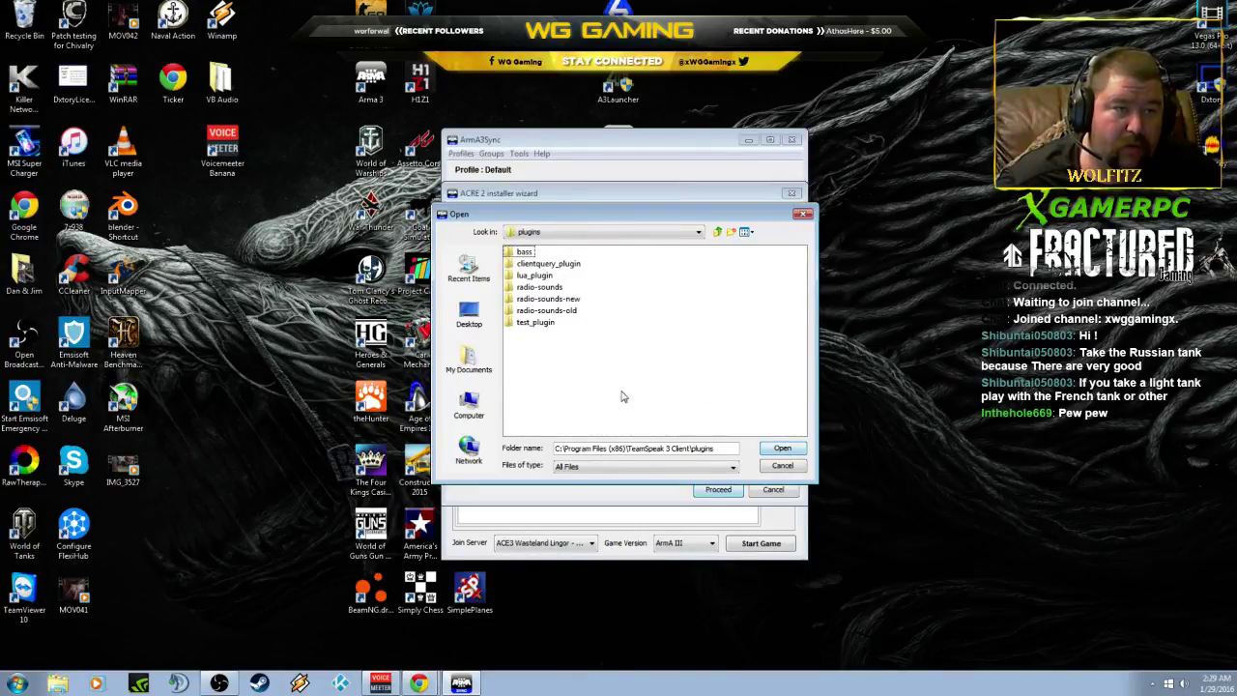
click(782, 447)
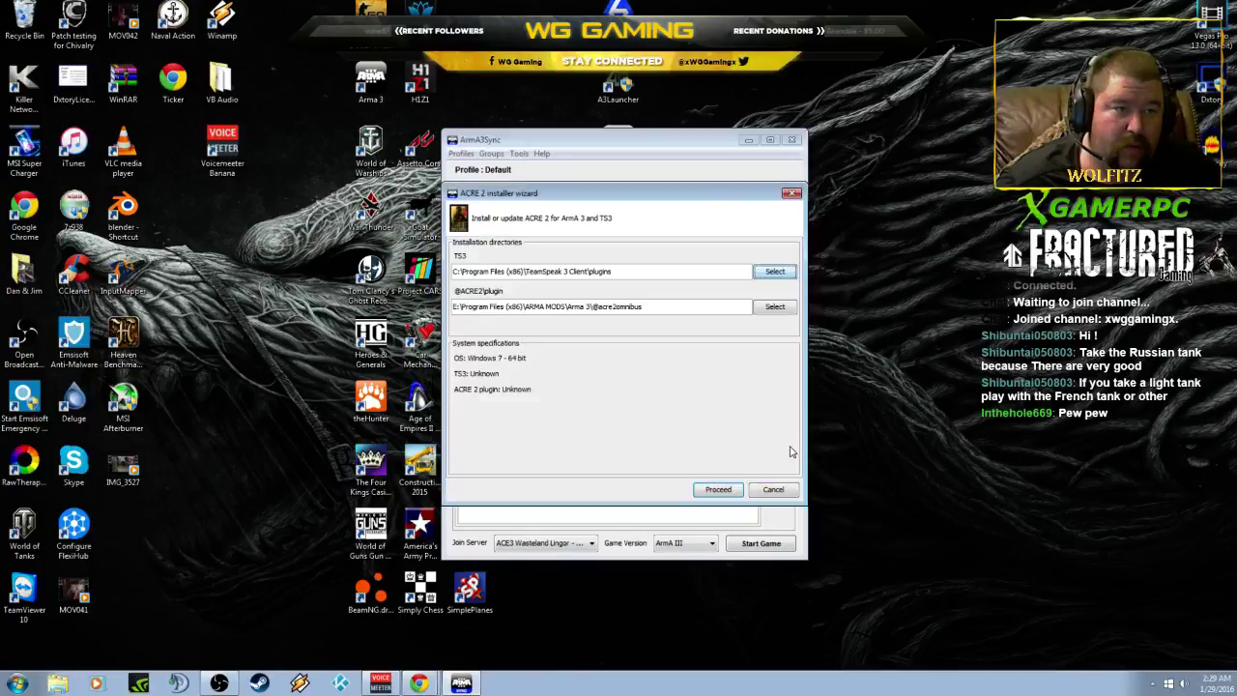
click(718, 489)
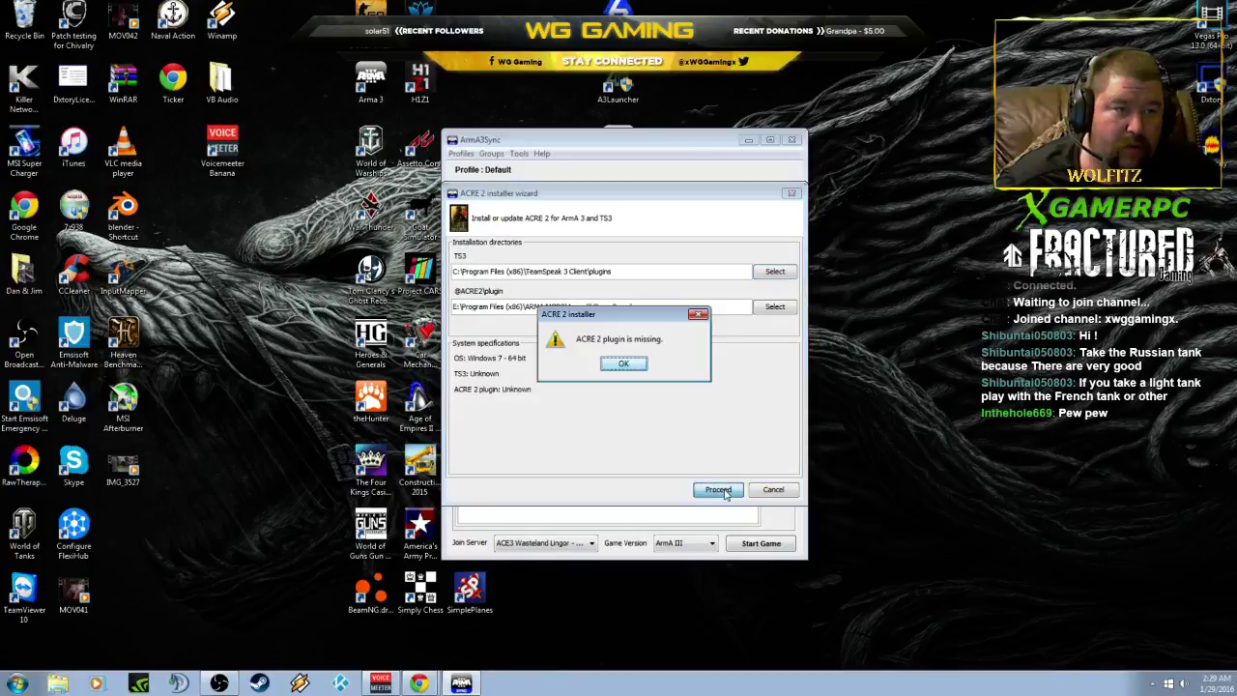
click(626, 365)
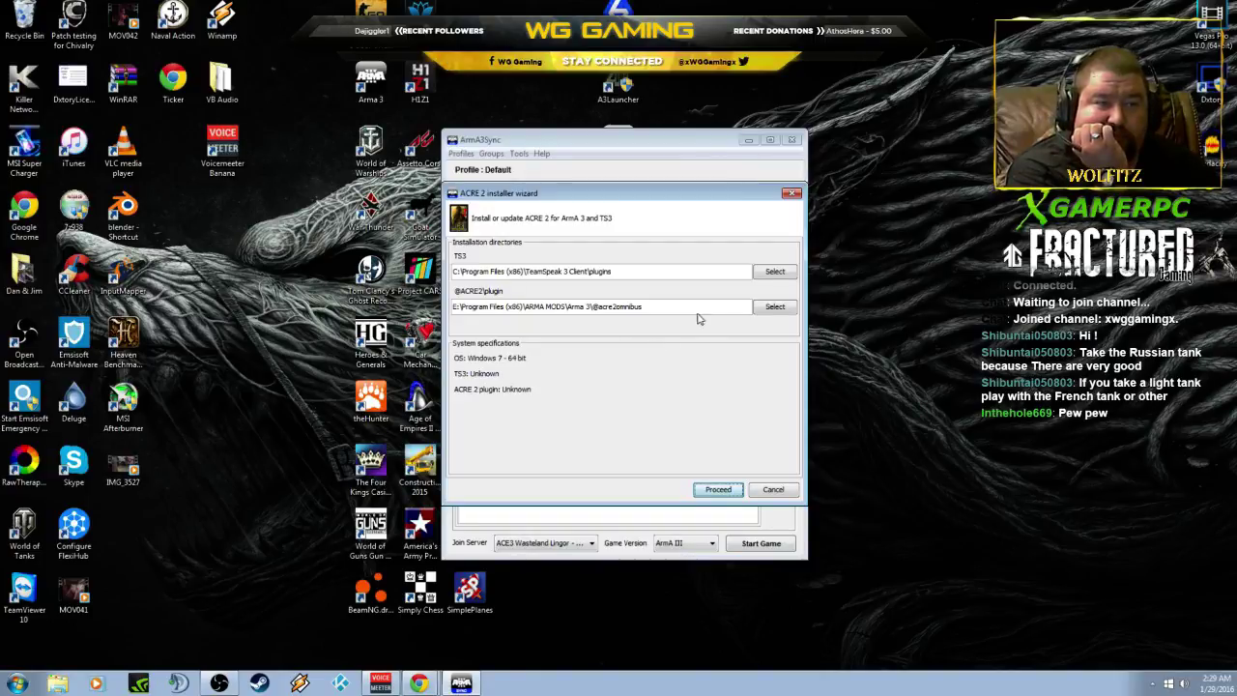
Step: Set the TS3 directory back to C:\Program Files (x86)\TeamSpeak 3 Client and try the plugin installation again
click(759, 276)
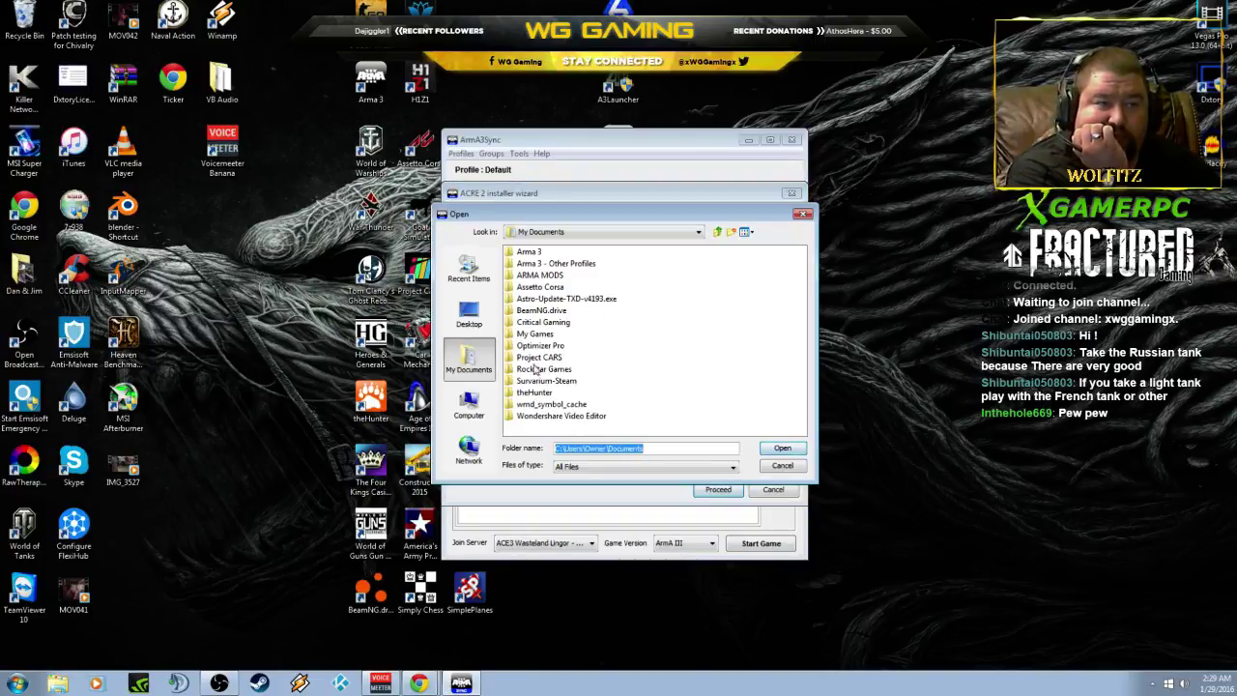
click(471, 408)
double_click(547, 255)
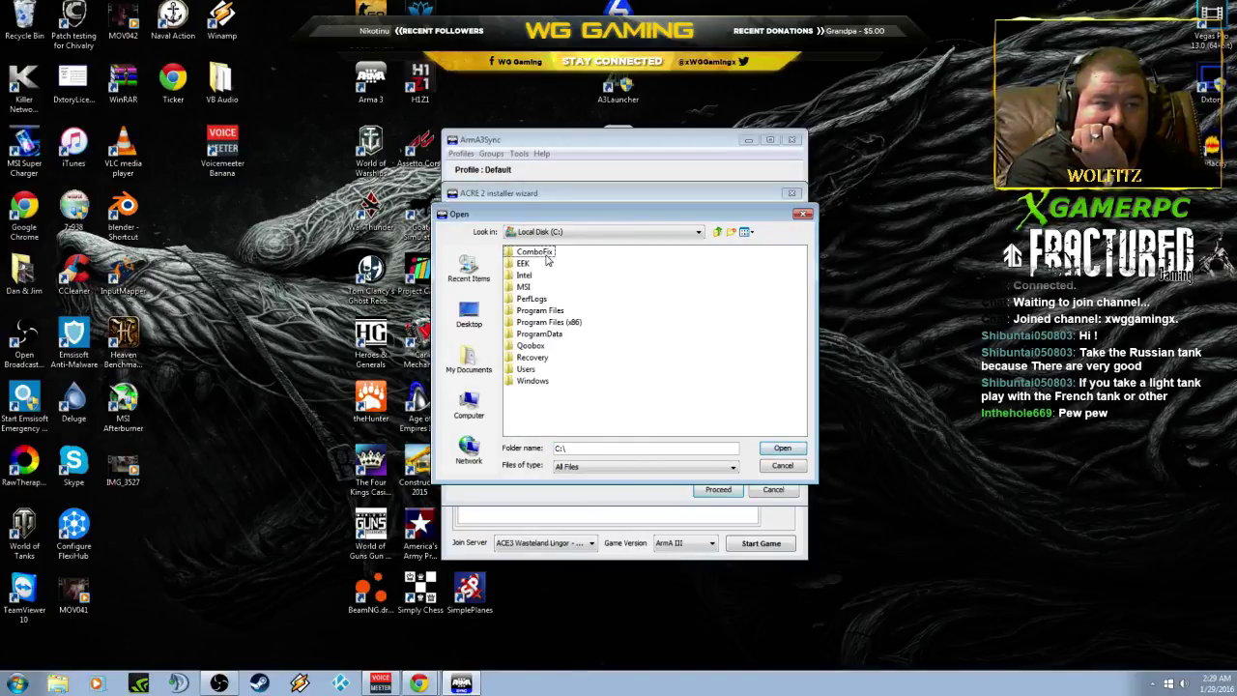
click(548, 322)
click(543, 310)
double_click(543, 310)
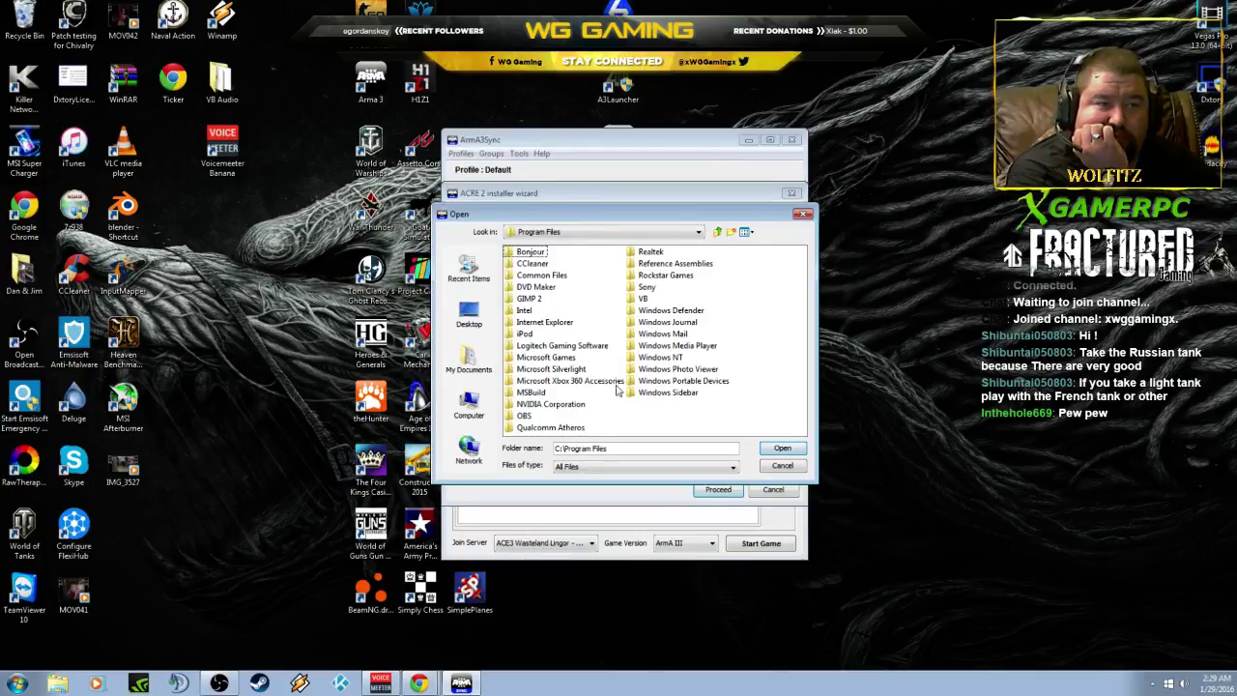
click(718, 232)
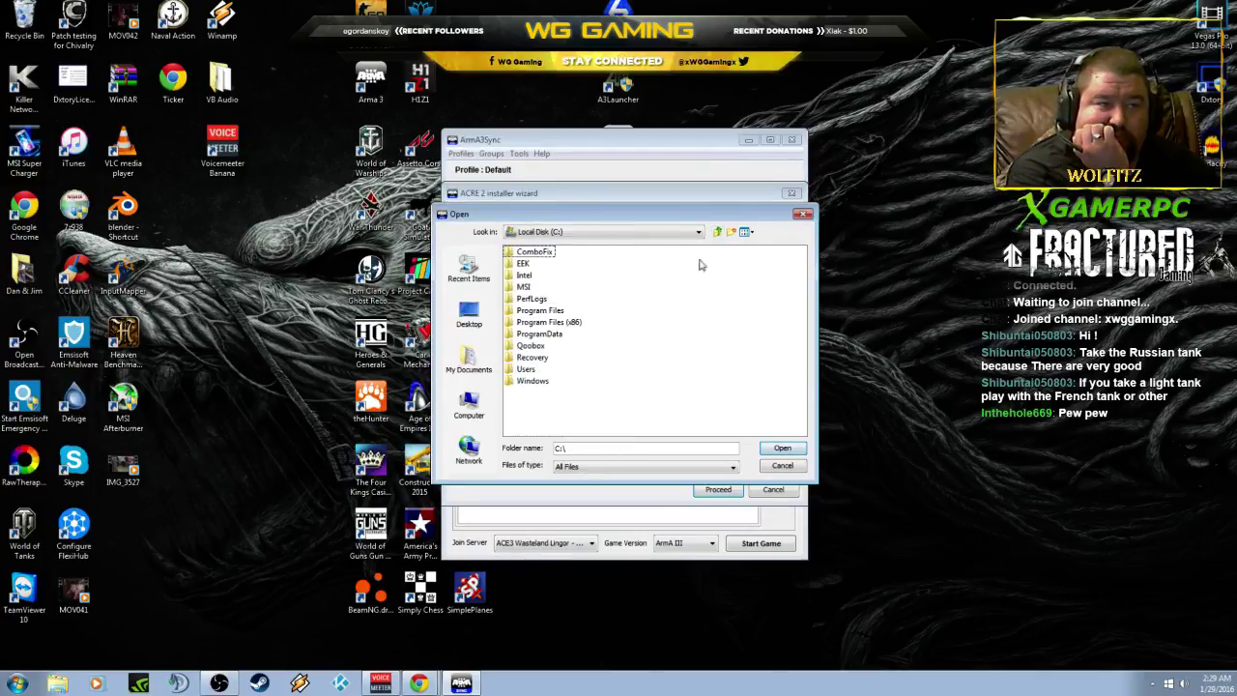
double_click(566, 326)
click(757, 287)
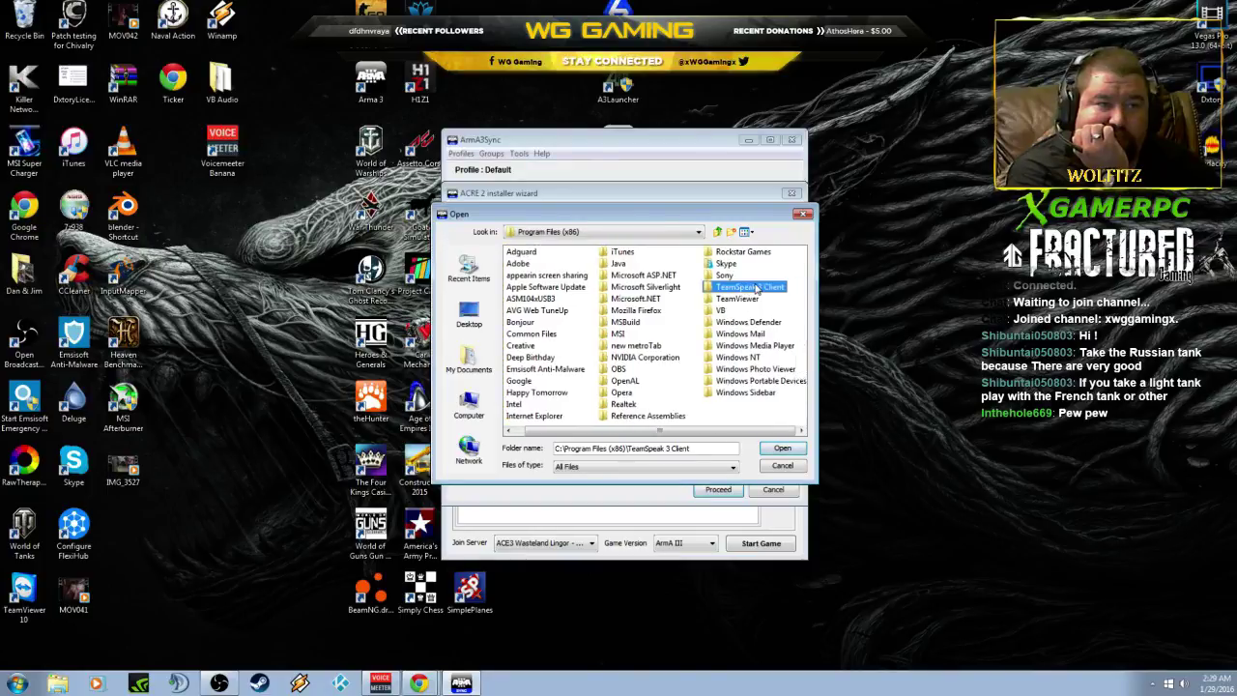
click(778, 449)
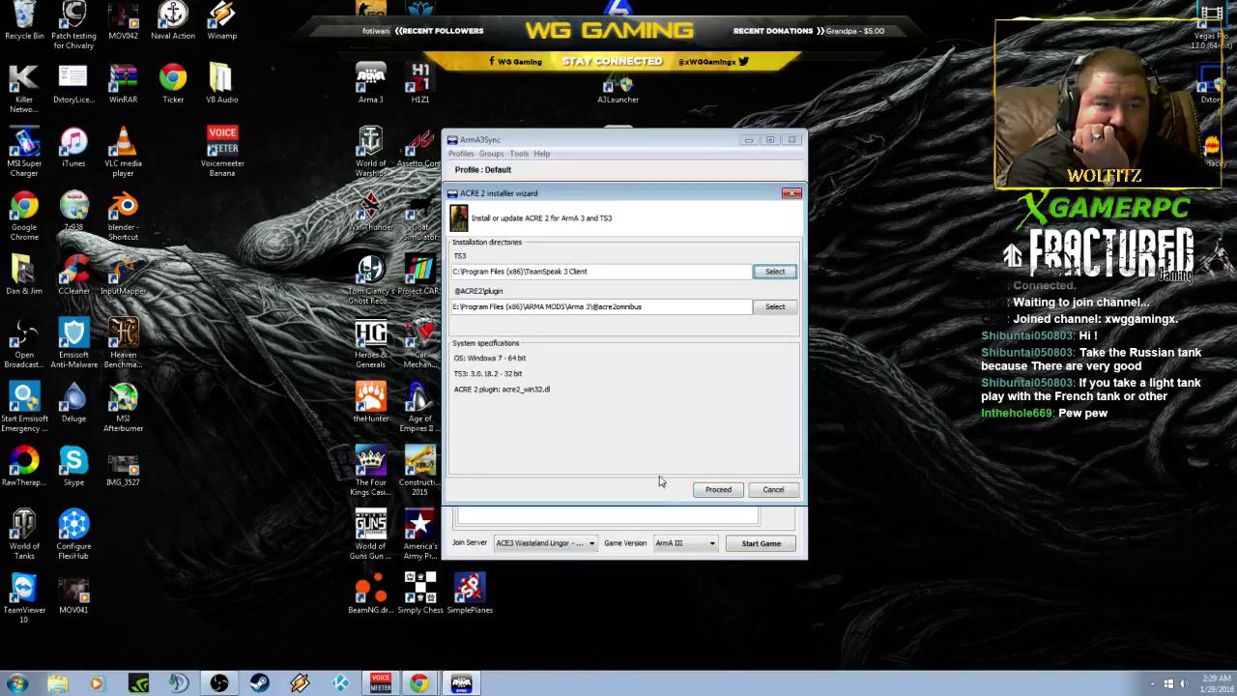
click(718, 491)
click(626, 365)
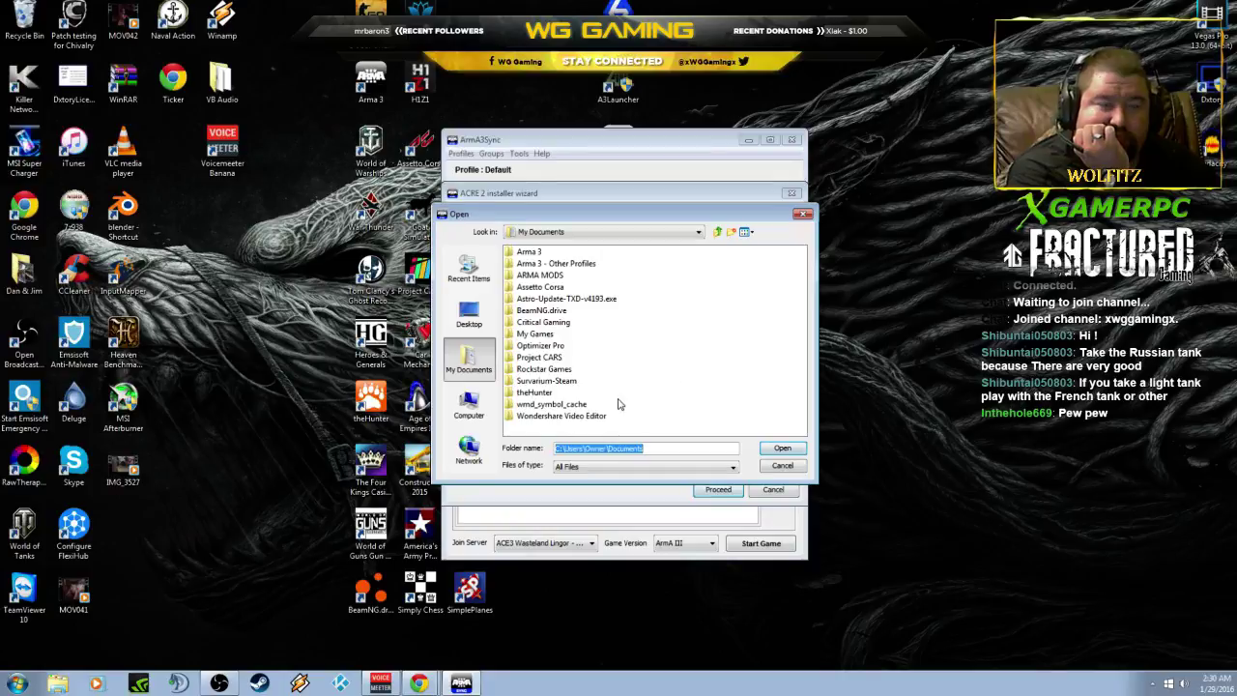
click(468, 406)
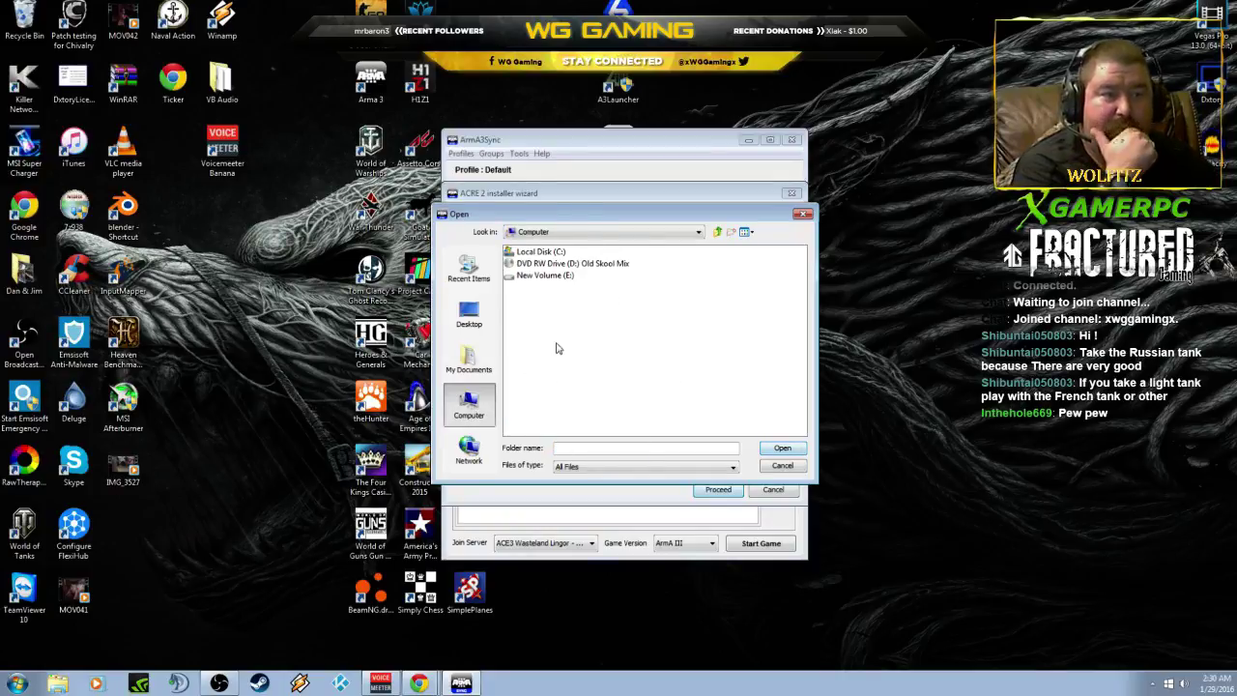
double_click(555, 277)
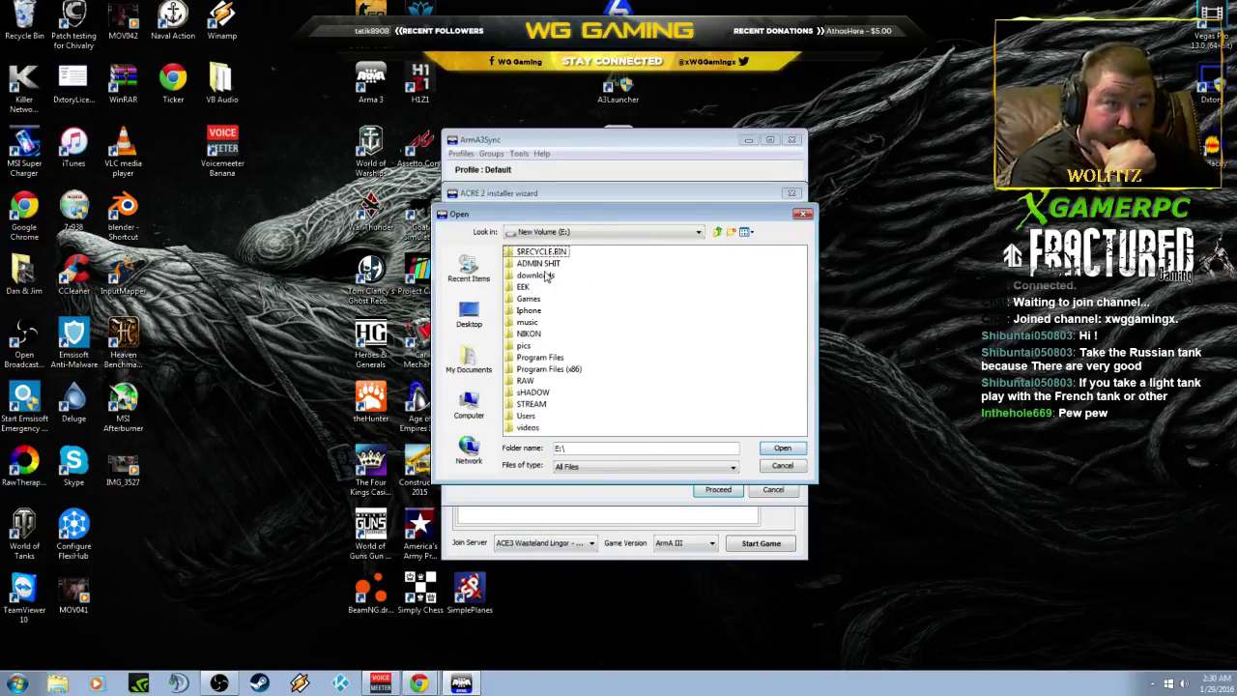
click(541, 369)
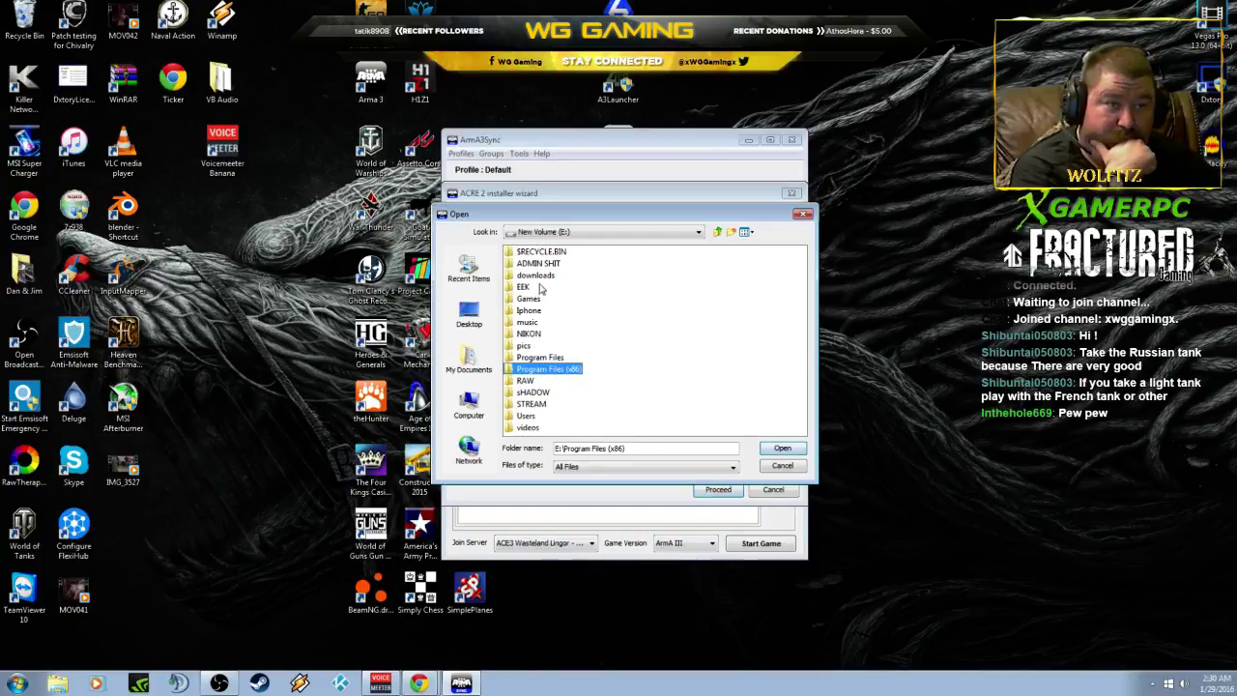
double_click(548, 369)
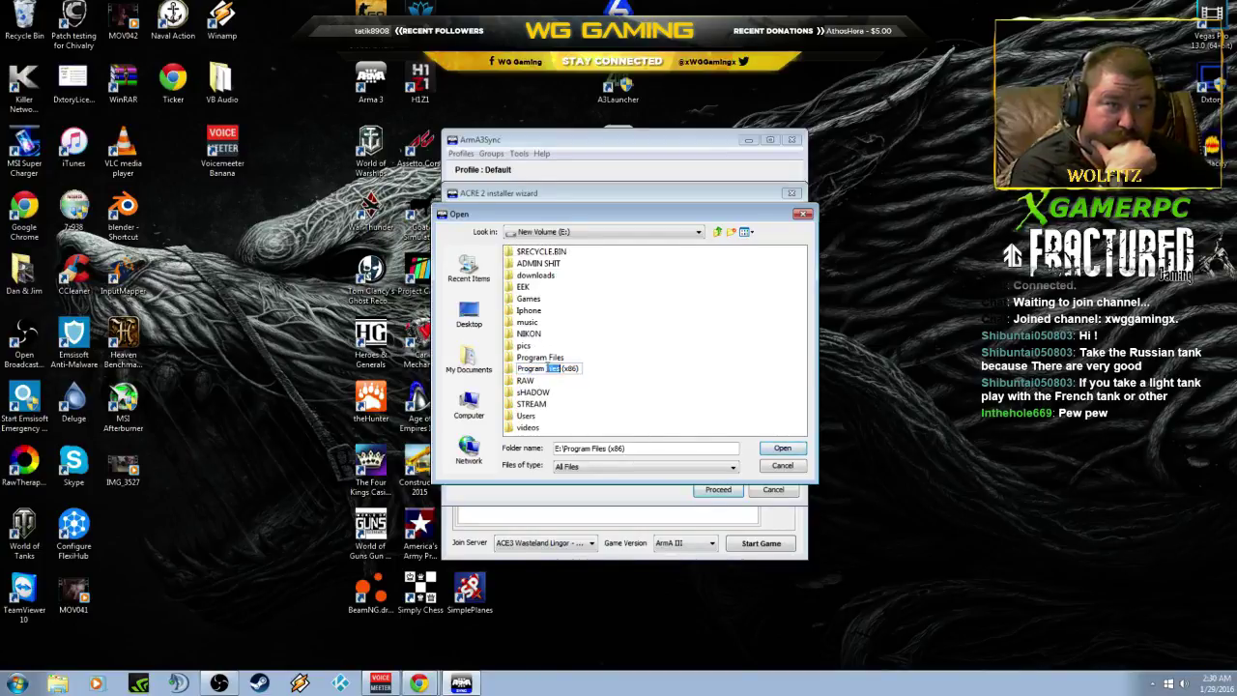
click(544, 368)
double_click(541, 365)
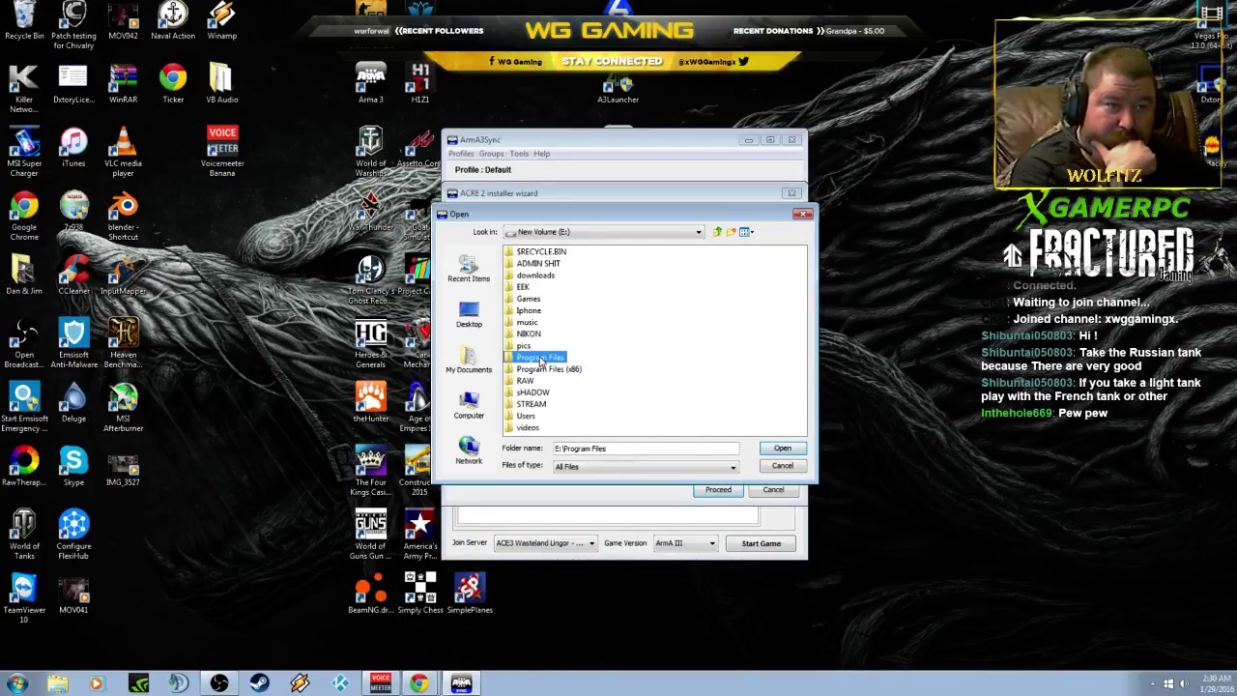
double_click(543, 372)
double_click(543, 264)
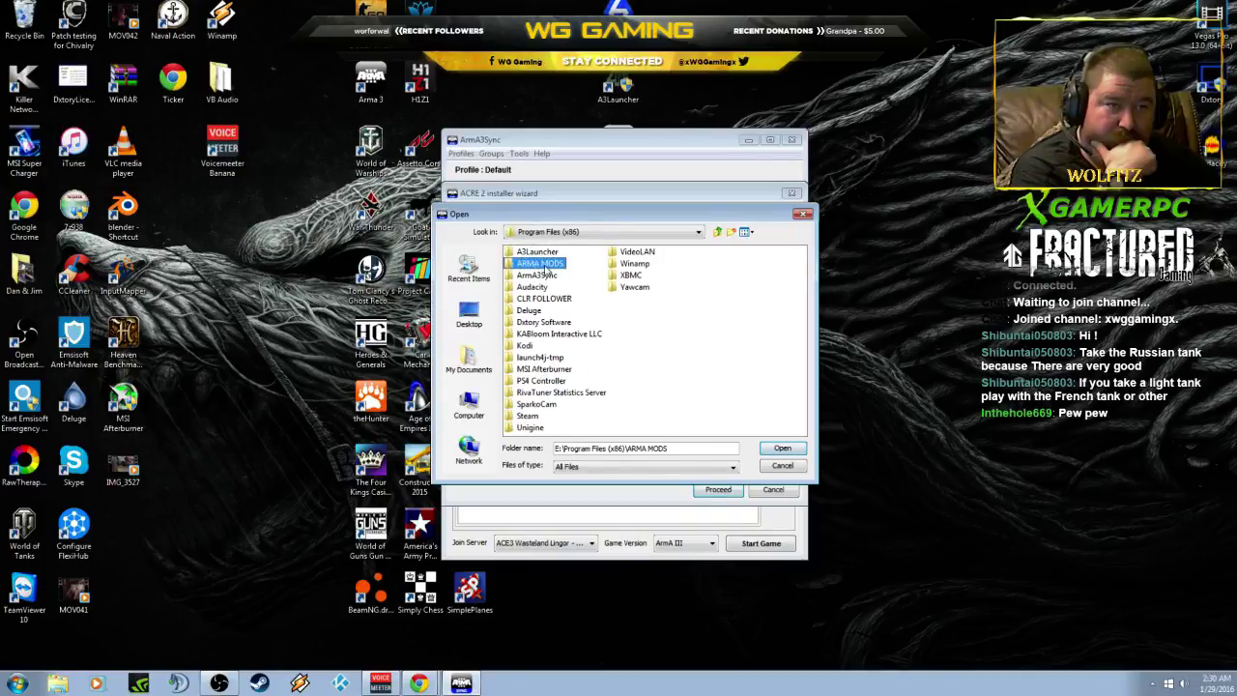
click(527, 254)
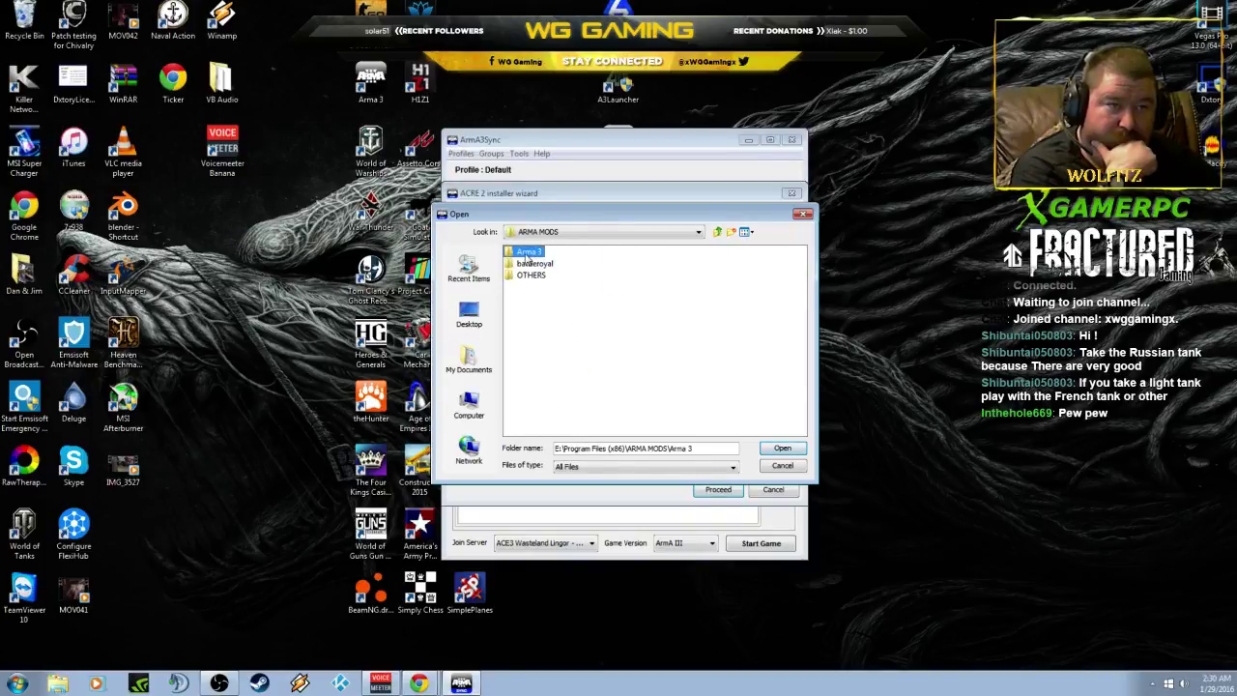
double_click(525, 253)
click(523, 273)
click(527, 252)
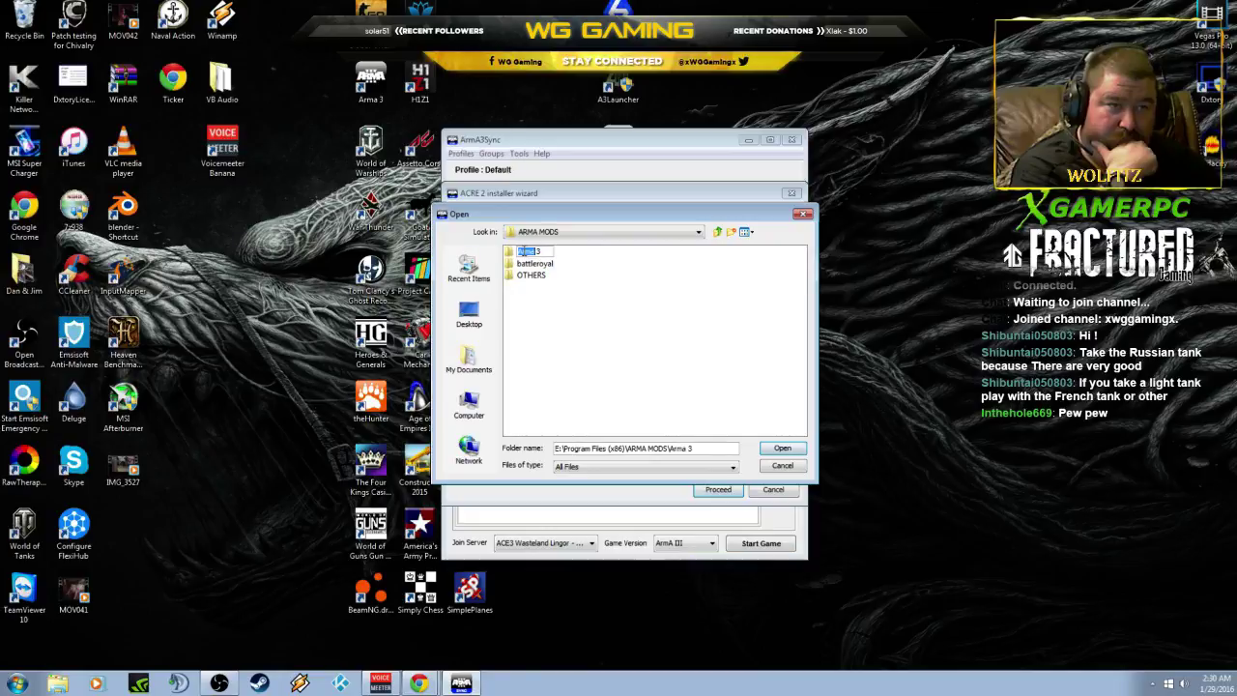
click(527, 276)
click(527, 263)
click(529, 252)
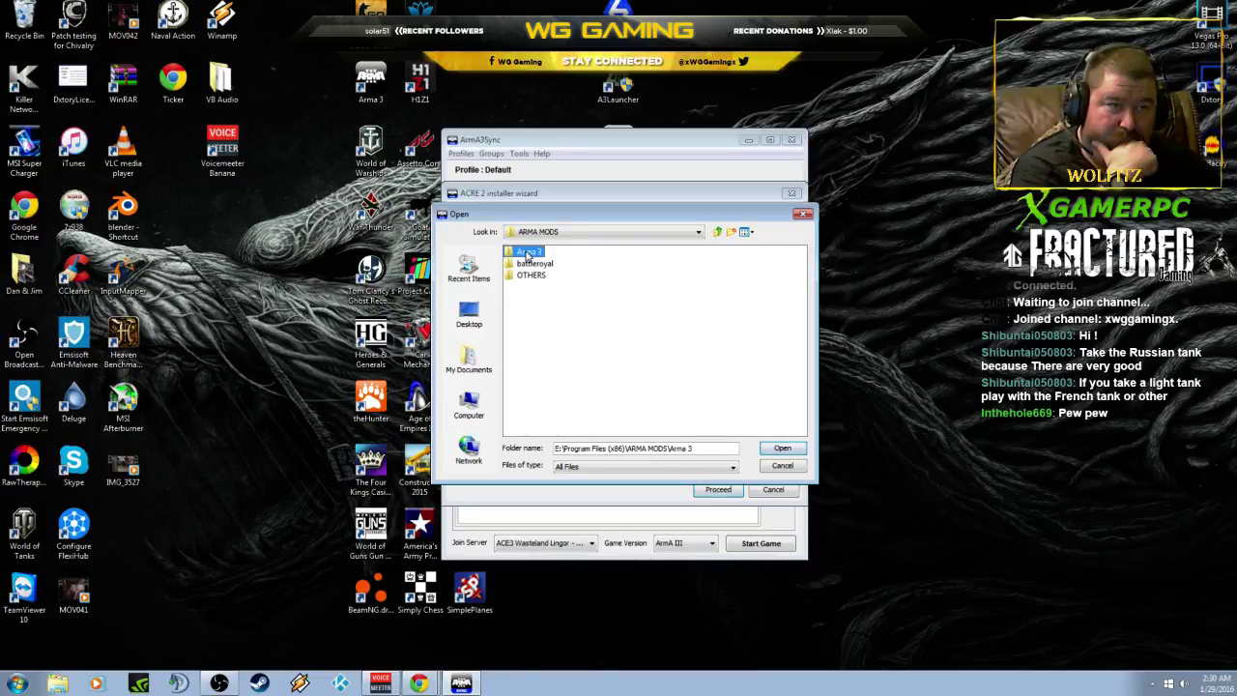
click(527, 264)
double_click(529, 252)
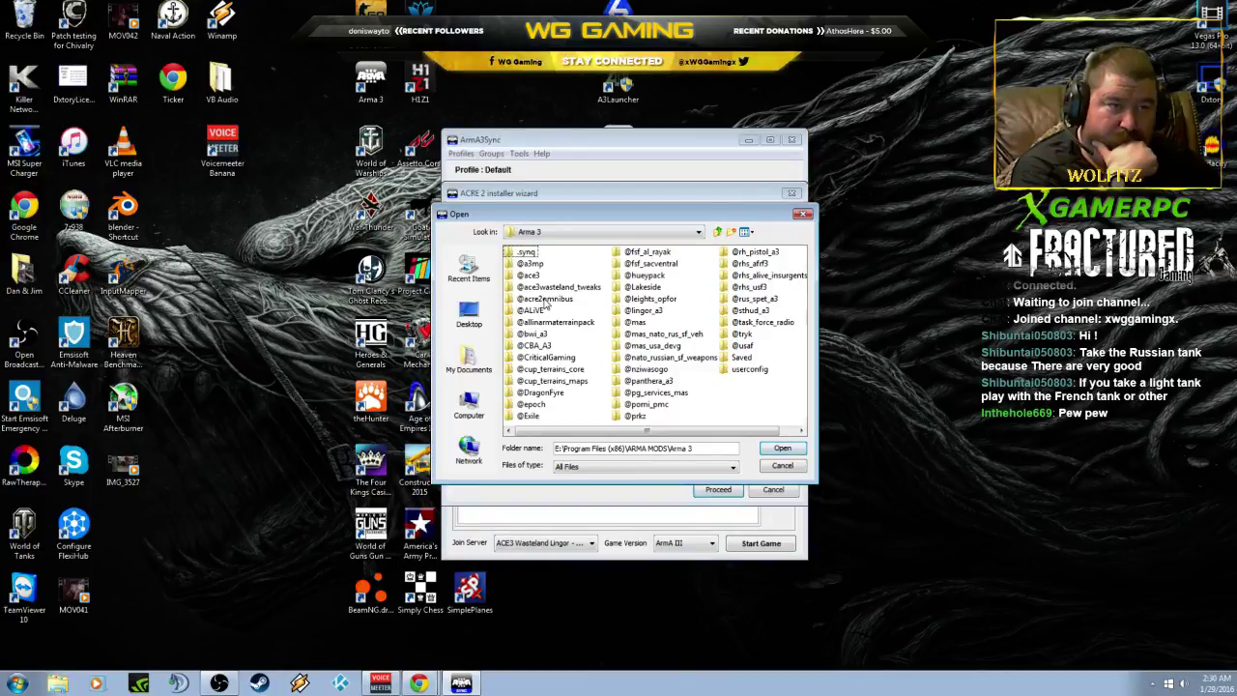
click(546, 299)
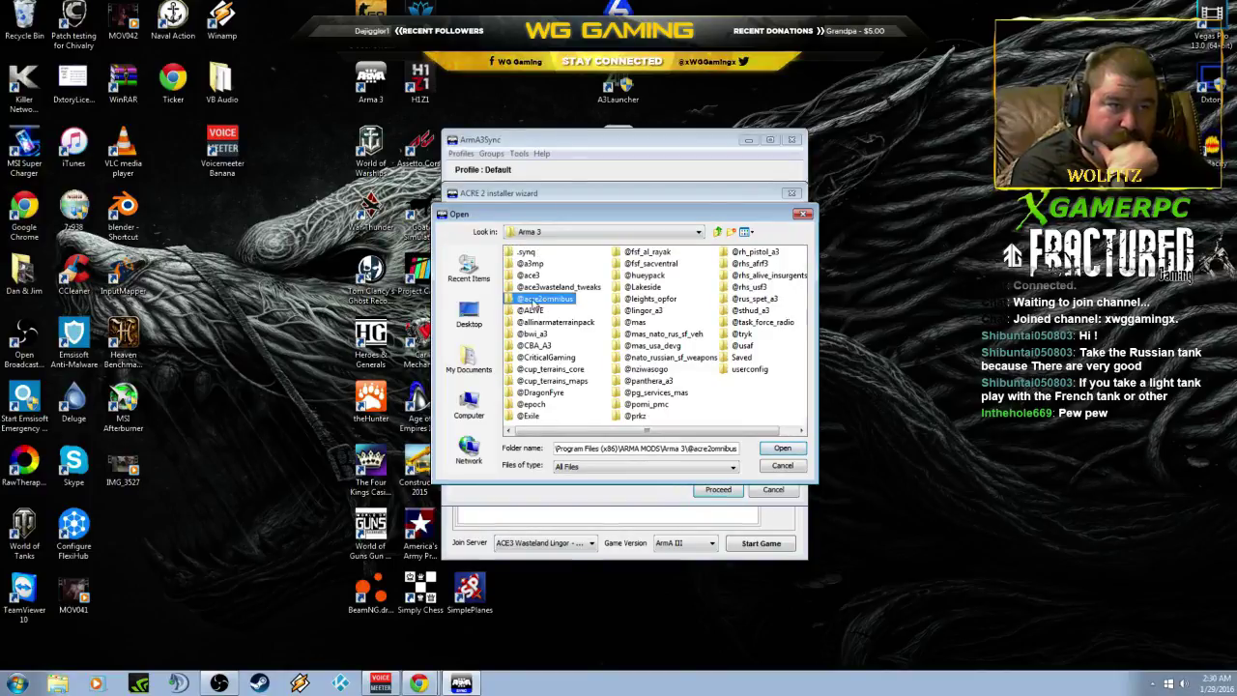
double_click(531, 298)
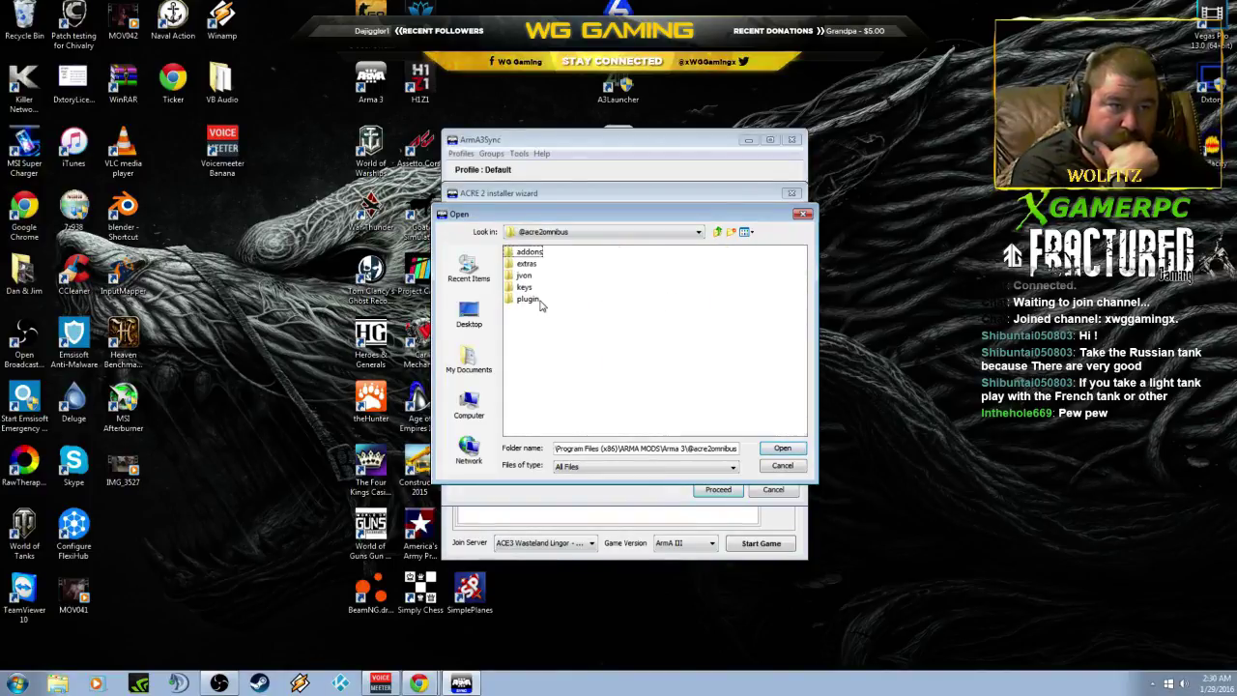
double_click(529, 299)
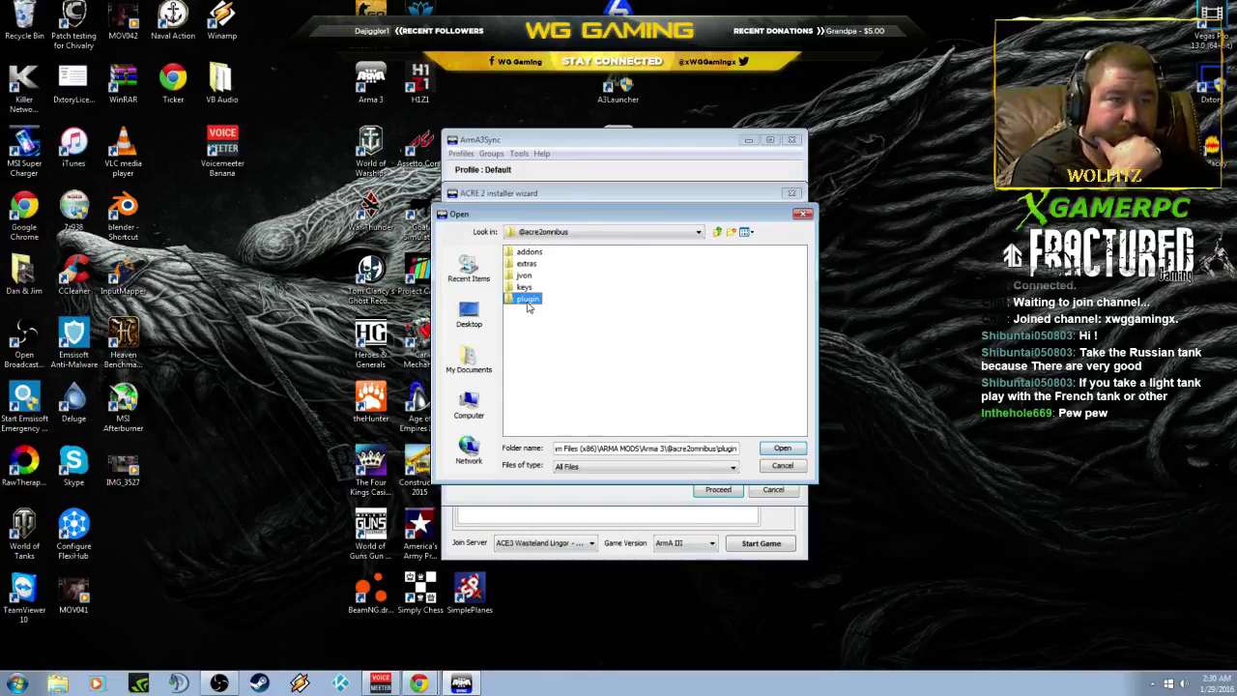
click(784, 448)
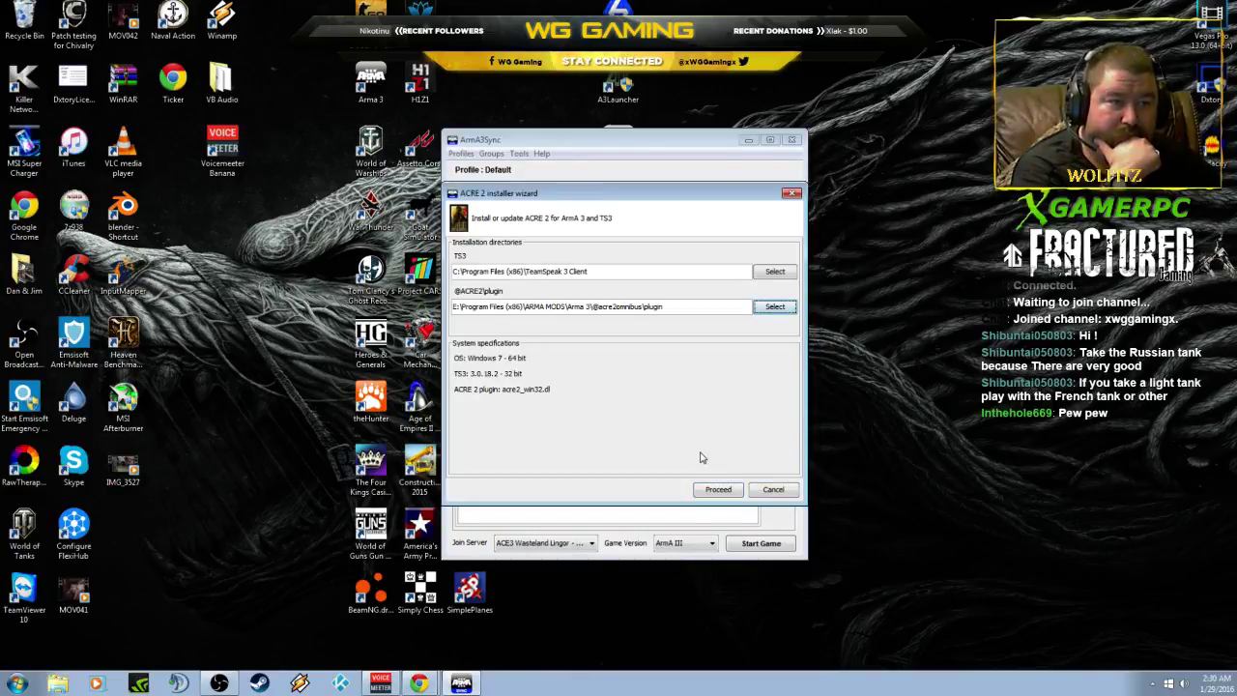
Step: Install the ACRE 2 plugin with the chosen directories and start ArmA III on the ACE3 Wasteland Lingor server
click(723, 490)
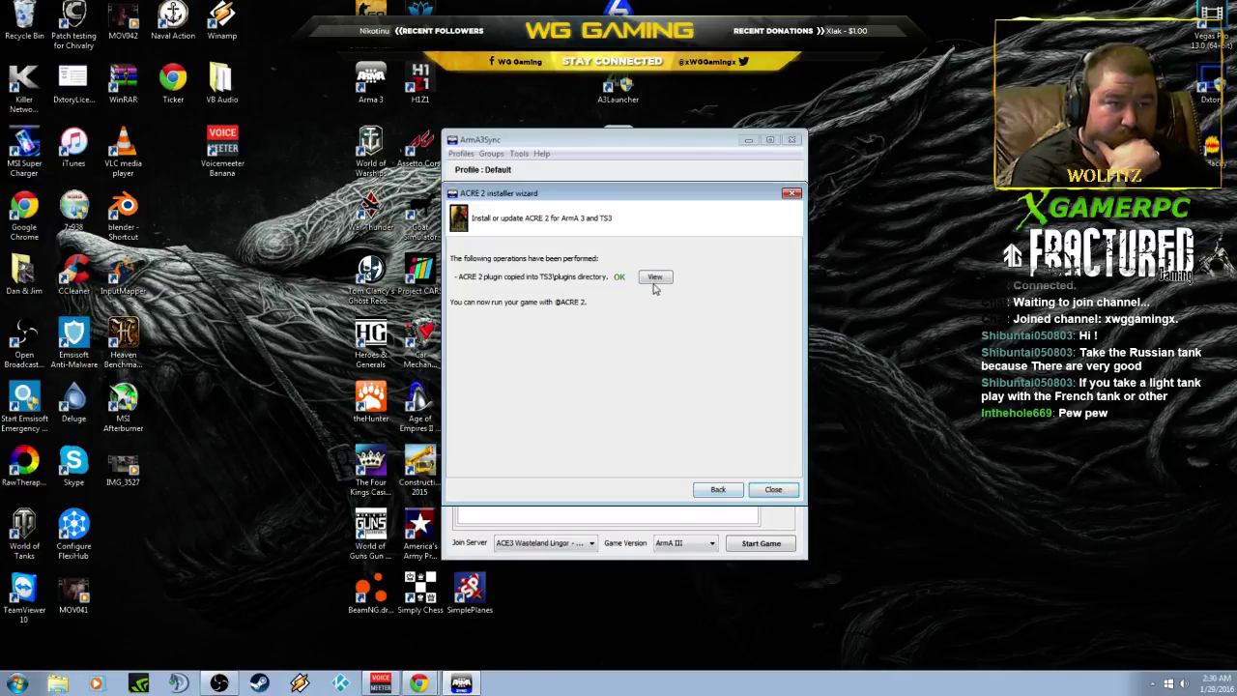
click(773, 490)
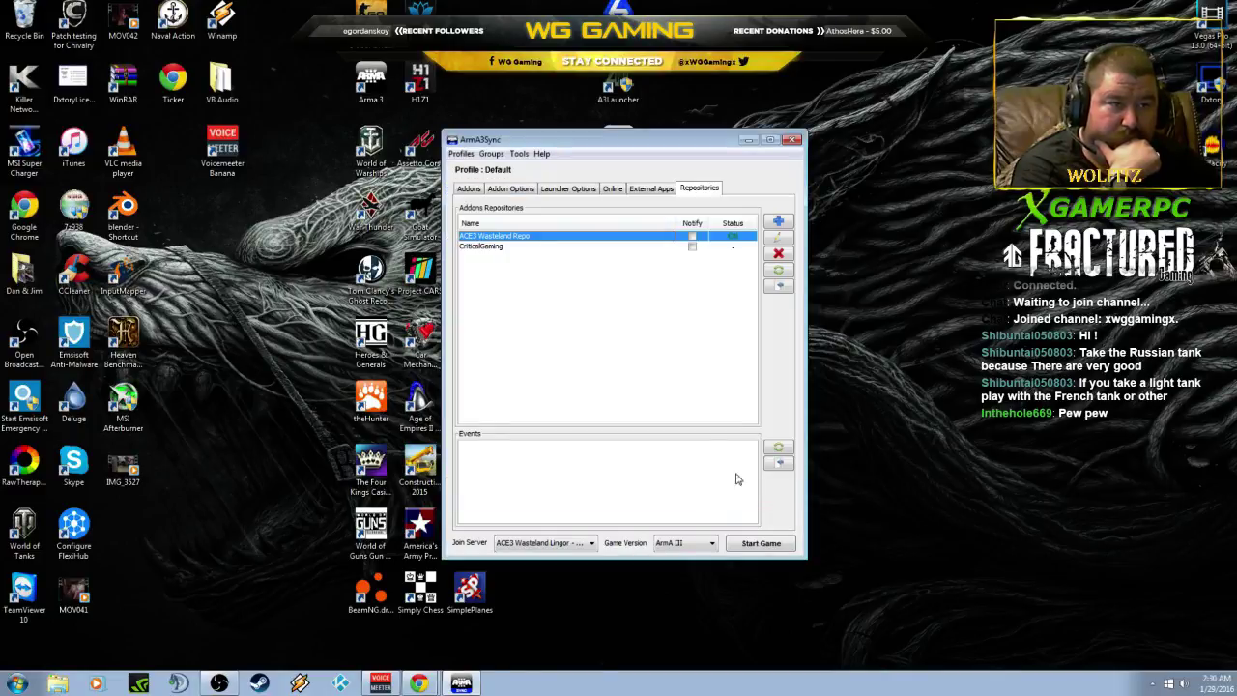
click(760, 544)
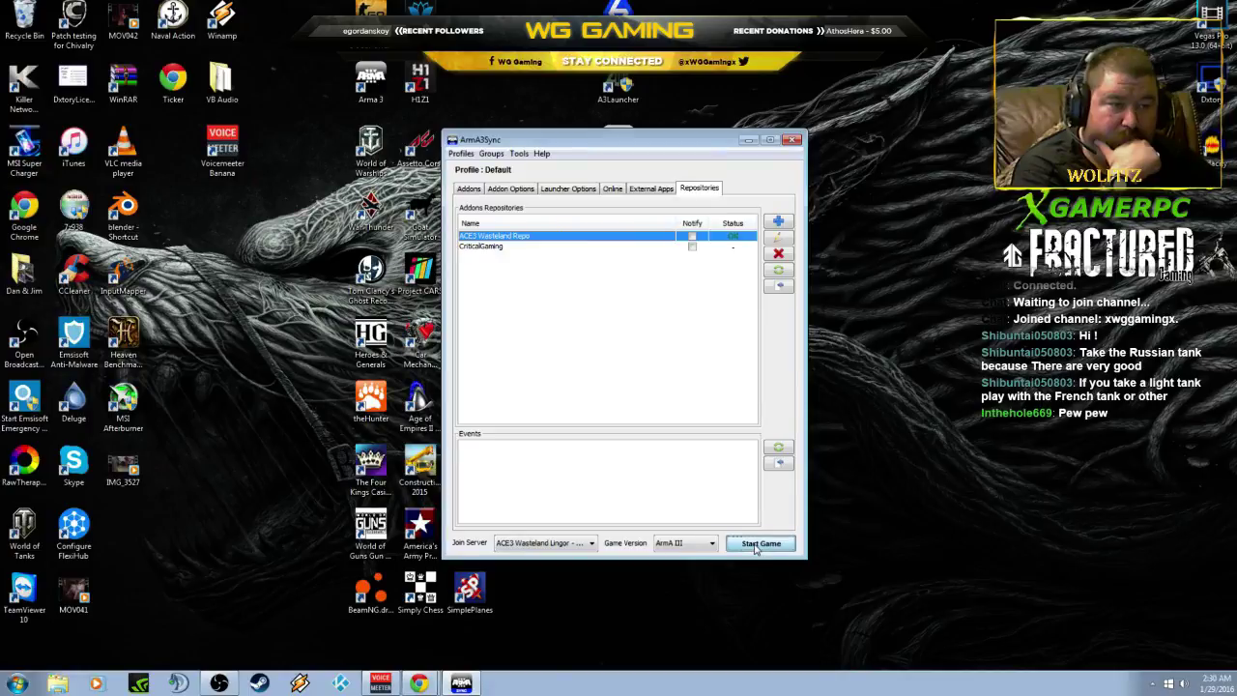